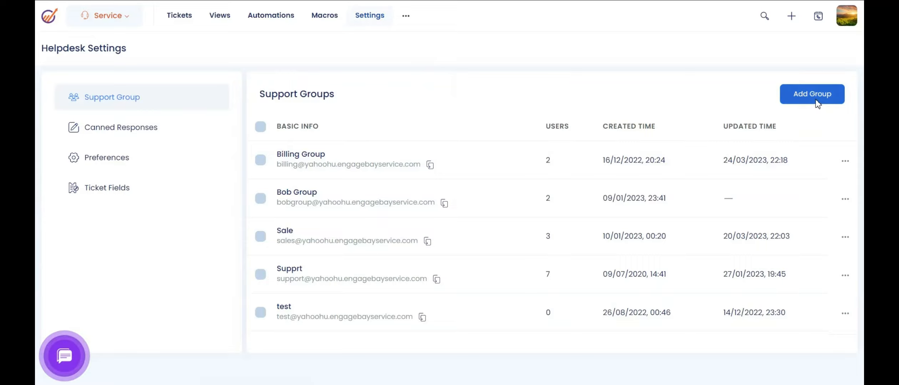
Start a new support group from the Support Groups list.
{"action": "left_click", "coordinate": [816, 102]}
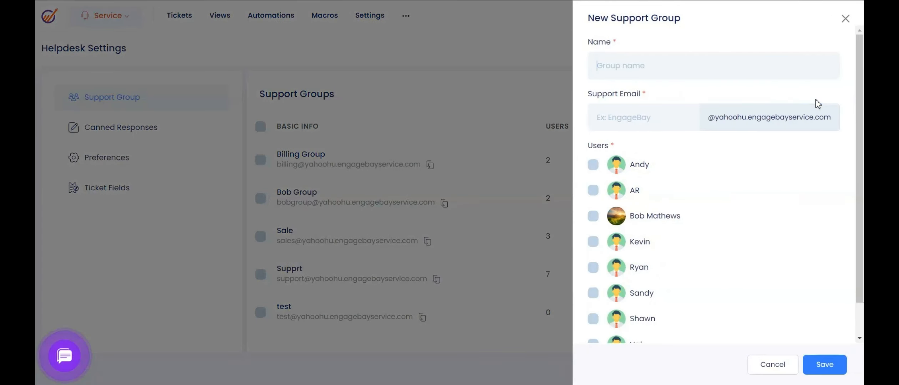
Save a Marketing group with support email 'marketing' and the first three users as members.
{"action": "left_click", "coordinate": [654, 68]}
{"action": "type", "text": "Market"}
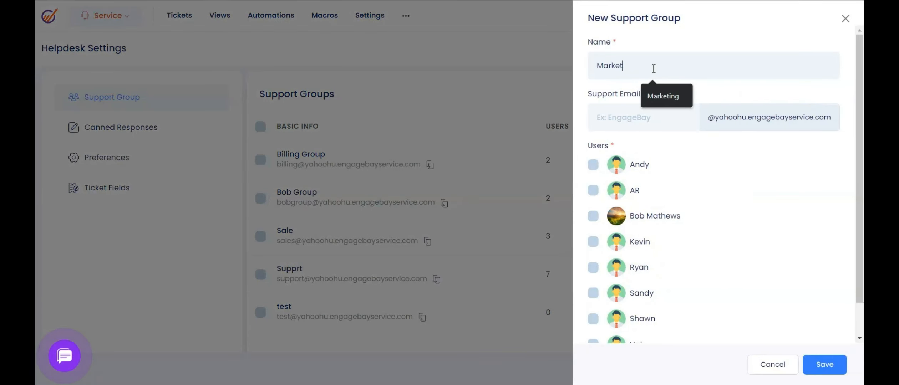
{"action": "type", "text": "ing"}
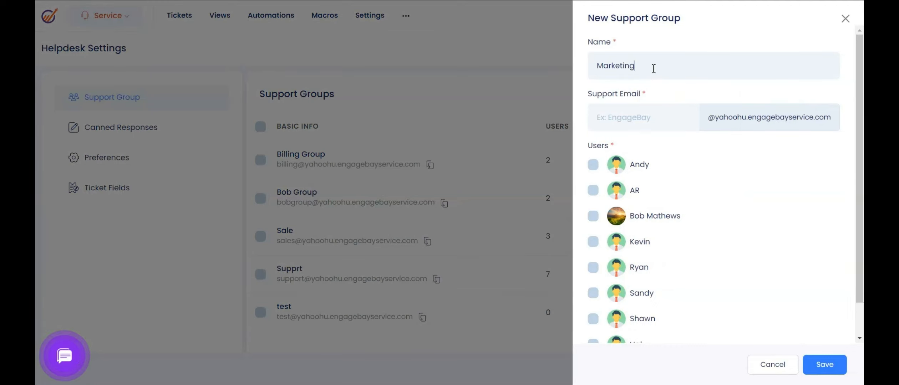
{"action": "left_click", "coordinate": [631, 117]}
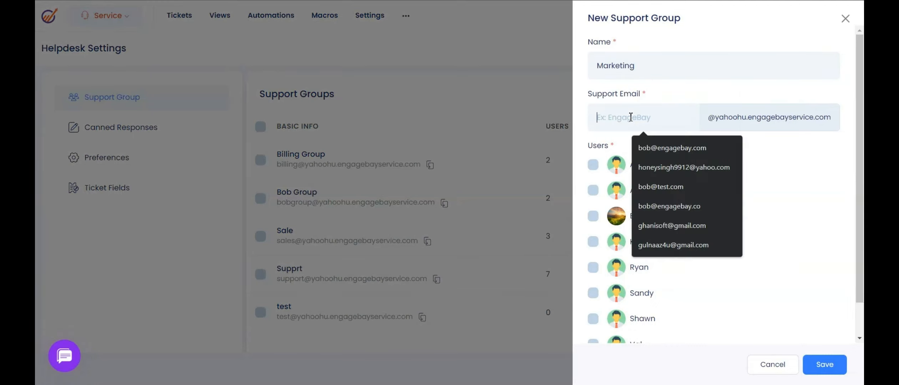
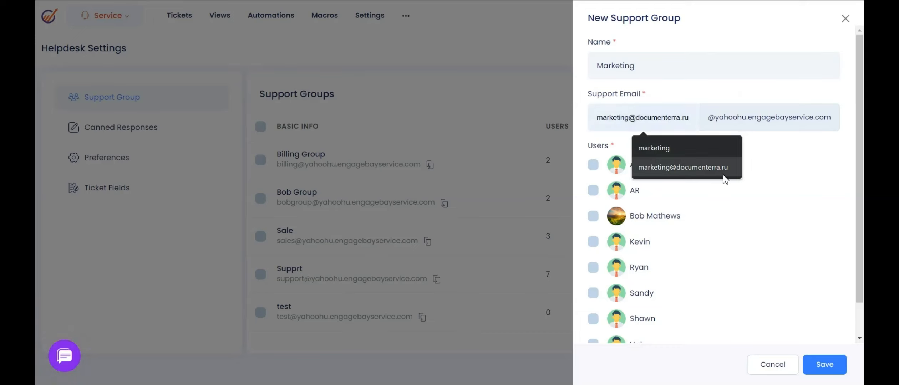
{"action": "left_click", "coordinate": [804, 169]}
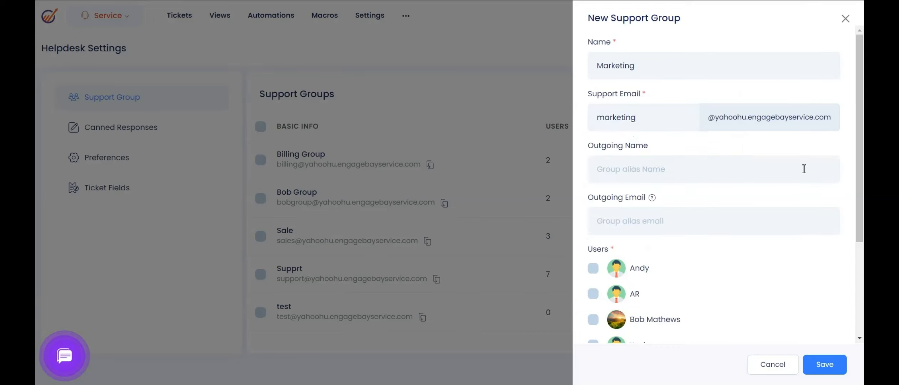
{"action": "scroll", "coordinate": [734, 198], "scroll_direction": "down", "scroll_amount": 2}
{"action": "scroll", "coordinate": [733, 198], "scroll_direction": "down", "scroll_amount": 3}
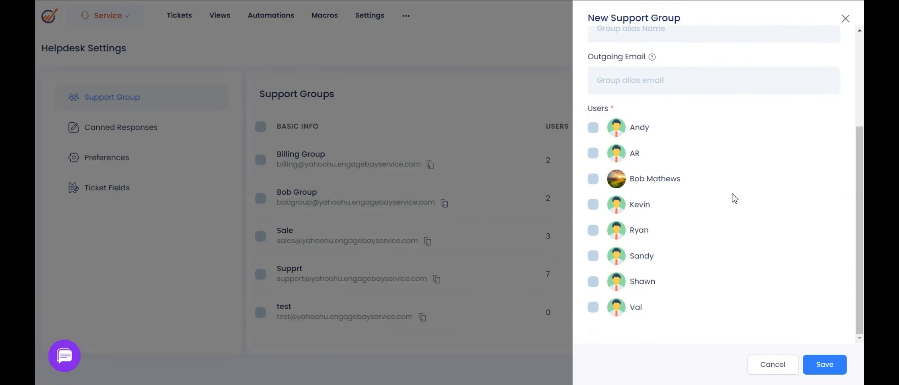
{"action": "left_click", "coordinate": [593, 128]}
{"action": "left_click", "coordinate": [593, 154]}
{"action": "left_click", "coordinate": [594, 180]}
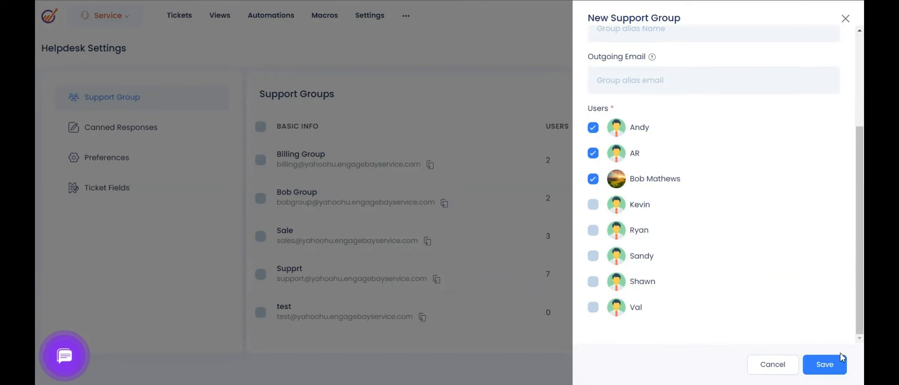
{"action": "left_click", "coordinate": [835, 364]}
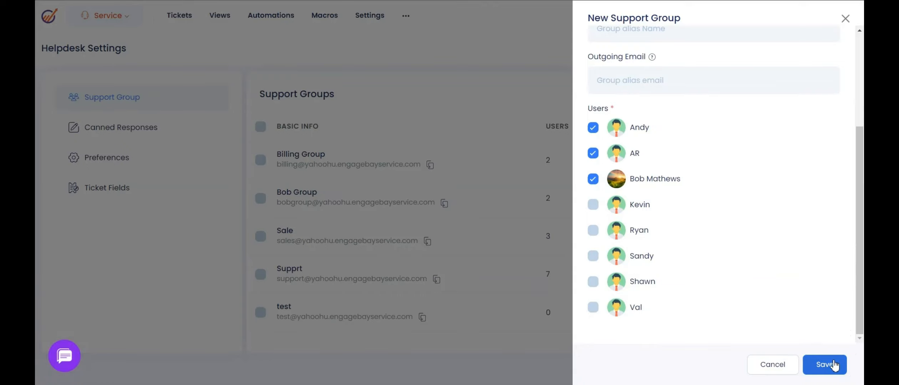
{"action": "scroll", "coordinate": [434, 349], "scroll_direction": "down", "scroll_amount": 1}
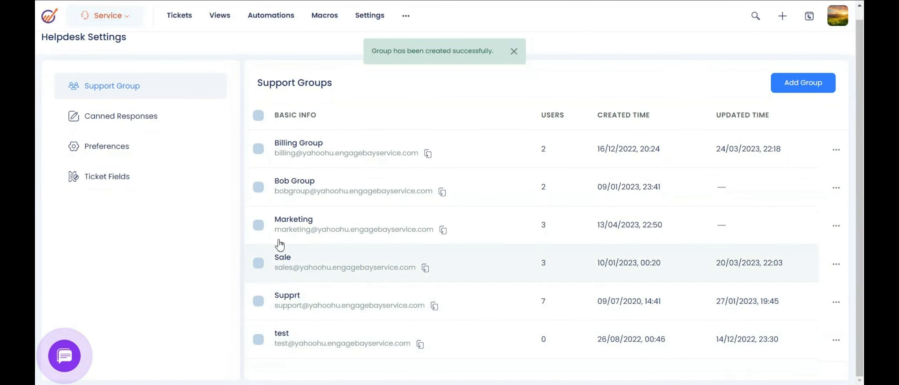
Highlight the Marketing group's support email in the groups list, then switch to Tickets.
{"action": "left_click_drag", "start_coordinate": [276, 230], "coordinate": [441, 243]}
{"action": "key", "text": "ctrl"}
{"action": "key", "text": "ctrl"}
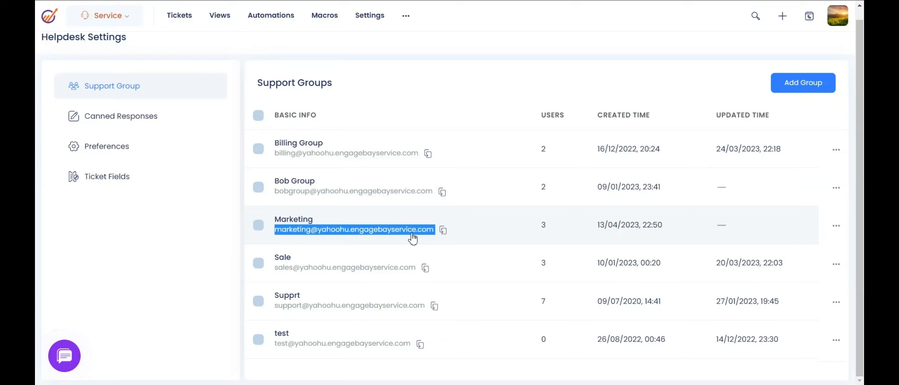
{"action": "key", "text": "ctrl"}
{"action": "left_click", "coordinate": [180, 16]}
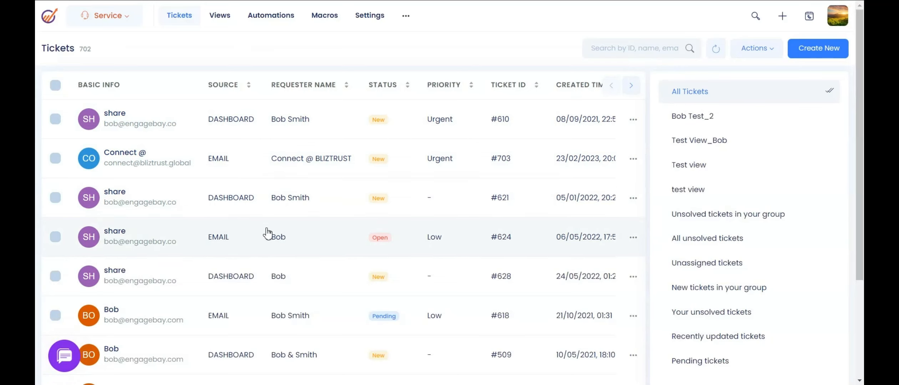
Scroll through the tickets list and open ticket #610.
{"action": "scroll", "coordinate": [225, 242], "scroll_direction": "down", "scroll_amount": 2}
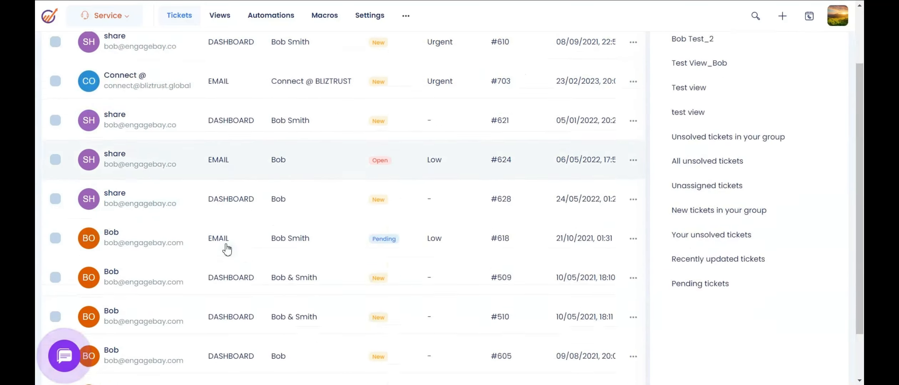
{"action": "scroll", "coordinate": [225, 250], "scroll_direction": "up", "scroll_amount": 2}
{"action": "scroll", "coordinate": [237, 241], "scroll_direction": "down", "scroll_amount": 8}
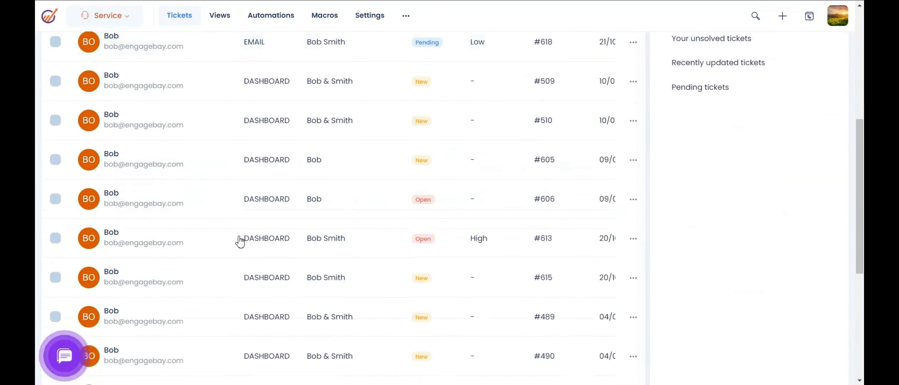
{"action": "scroll", "coordinate": [238, 242], "scroll_direction": "up", "scroll_amount": 8}
{"action": "scroll", "coordinate": [238, 242], "scroll_direction": "down", "scroll_amount": 12}
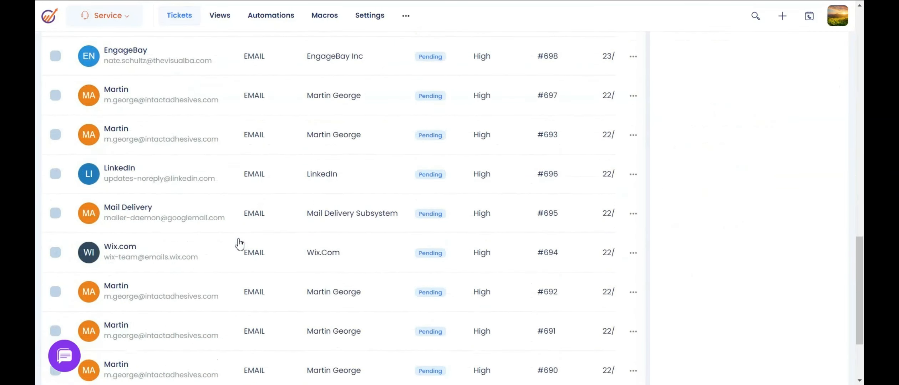
{"action": "scroll", "coordinate": [239, 243], "scroll_direction": "up", "scroll_amount": 5}
{"action": "scroll", "coordinate": [238, 243], "scroll_direction": "up", "scroll_amount": 8}
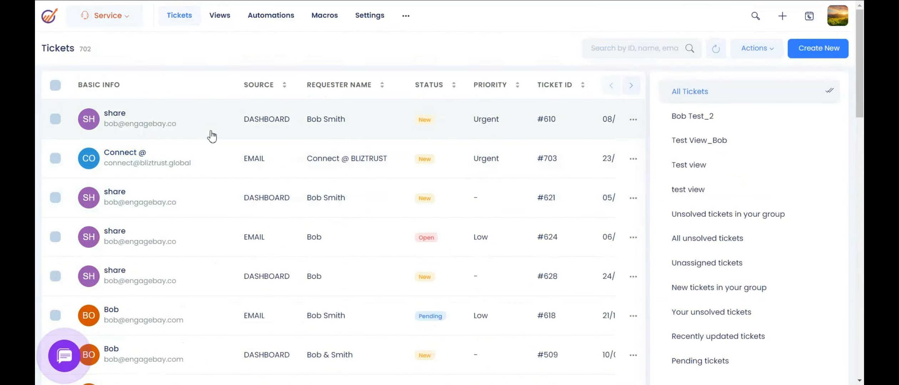
{"action": "left_click", "coordinate": [205, 124]}
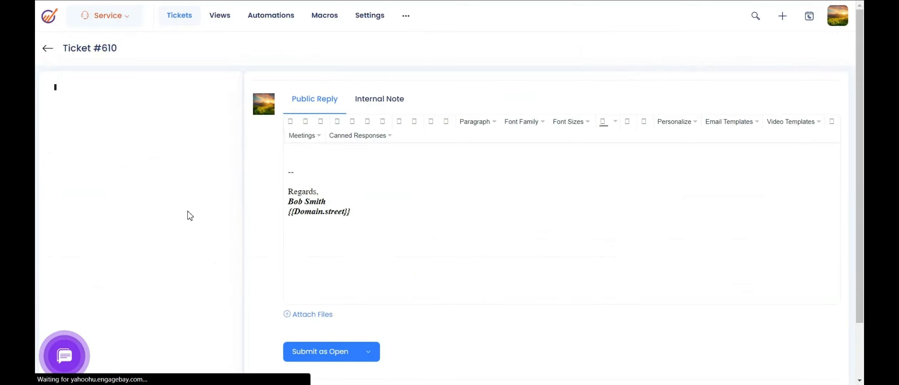
Review ticket #610 and its submit status options in the reply editor.
{"action": "scroll", "coordinate": [191, 214], "scroll_direction": "down", "scroll_amount": 5}
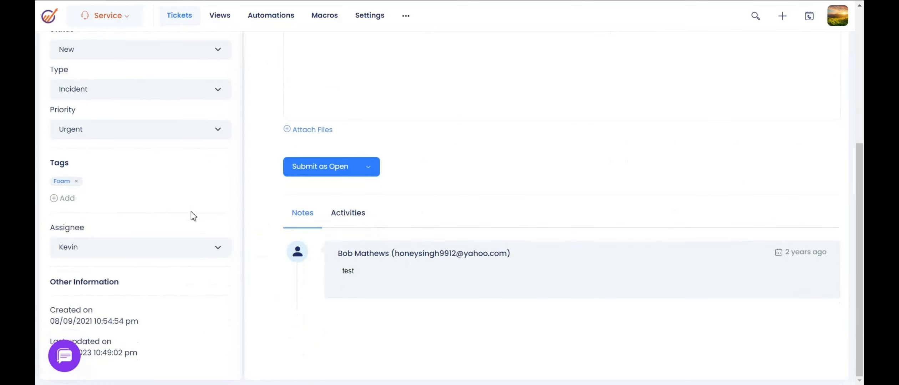
{"action": "scroll", "coordinate": [192, 215], "scroll_direction": "up", "scroll_amount": 5}
{"action": "scroll", "coordinate": [318, 196], "scroll_direction": "down", "scroll_amount": 5}
{"action": "scroll", "coordinate": [342, 205], "scroll_direction": "up", "scroll_amount": 3}
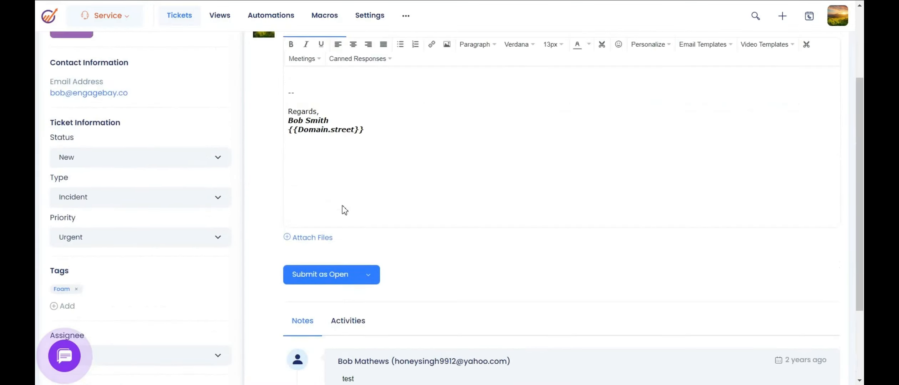
{"action": "scroll", "coordinate": [343, 209], "scroll_direction": "up", "scroll_amount": 2}
{"action": "scroll", "coordinate": [446, 291], "scroll_direction": "down", "scroll_amount": 2}
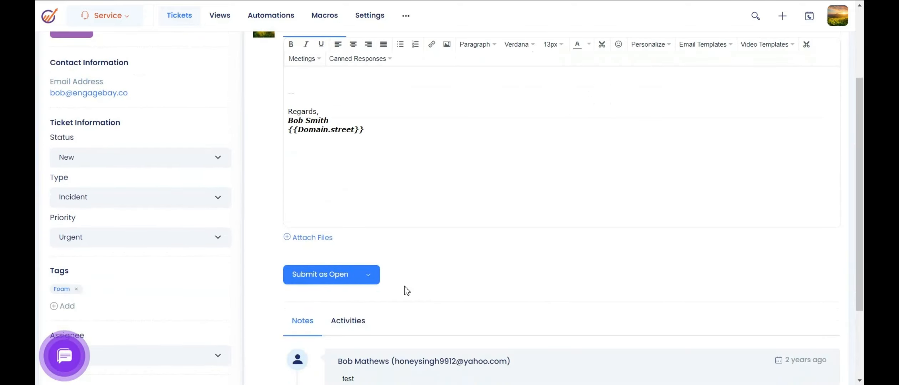
{"action": "left_click", "coordinate": [379, 283]}
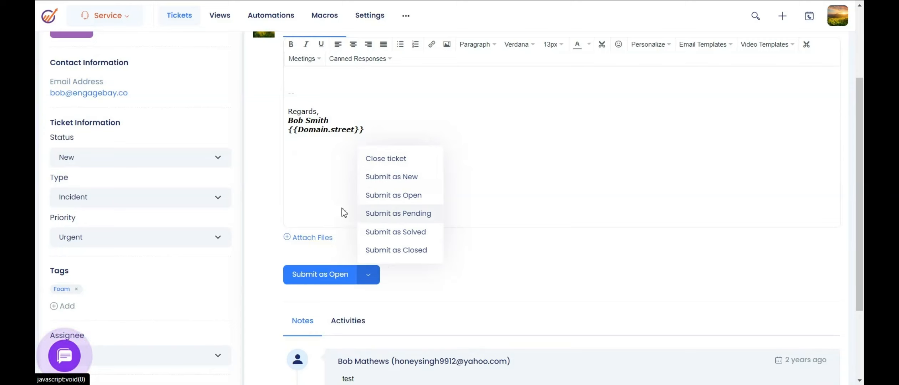
{"action": "left_click", "coordinate": [312, 193]}
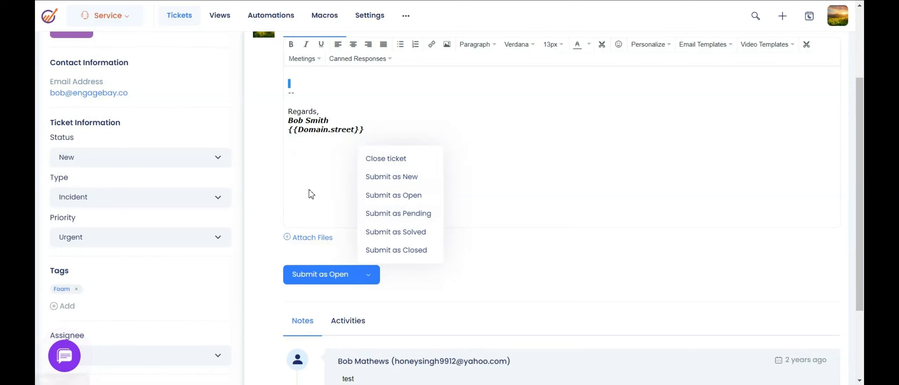
Keep ticket type Incident, set priority to High, and check the assignee (Val).
{"action": "left_click", "coordinate": [217, 205]}
{"action": "left_click", "coordinate": [218, 207]}
{"action": "left_click", "coordinate": [212, 237]}
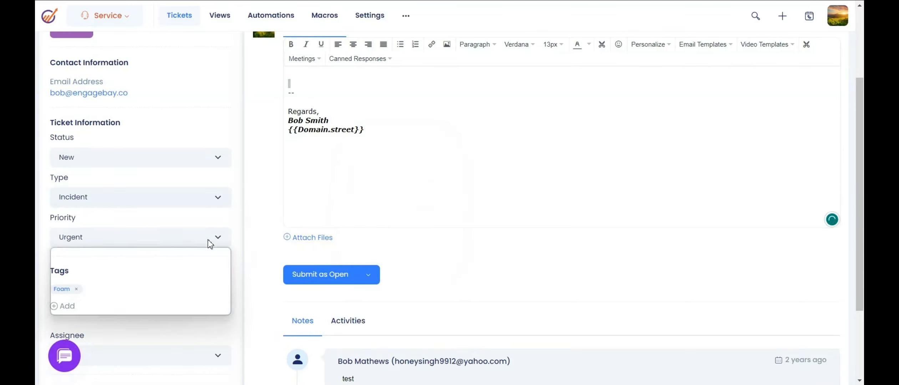
{"action": "left_click", "coordinate": [199, 287]}
{"action": "scroll", "coordinate": [212, 264], "scroll_direction": "down", "scroll_amount": 3}
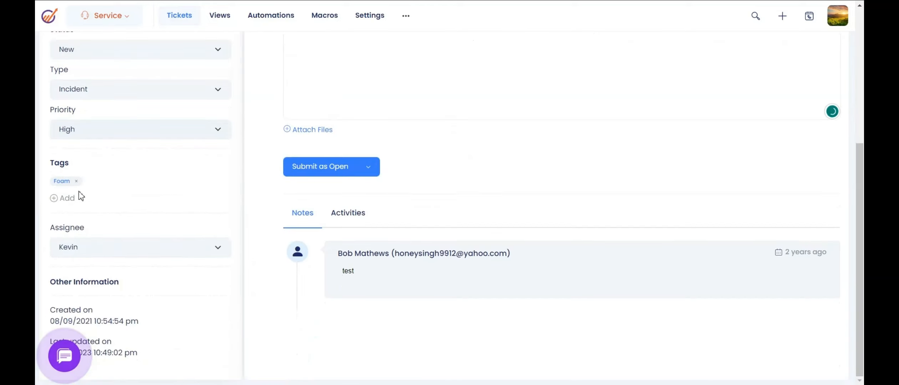
{"action": "left_click", "coordinate": [120, 248]}
{"action": "scroll", "coordinate": [107, 186], "scroll_direction": "down", "scroll_amount": 1}
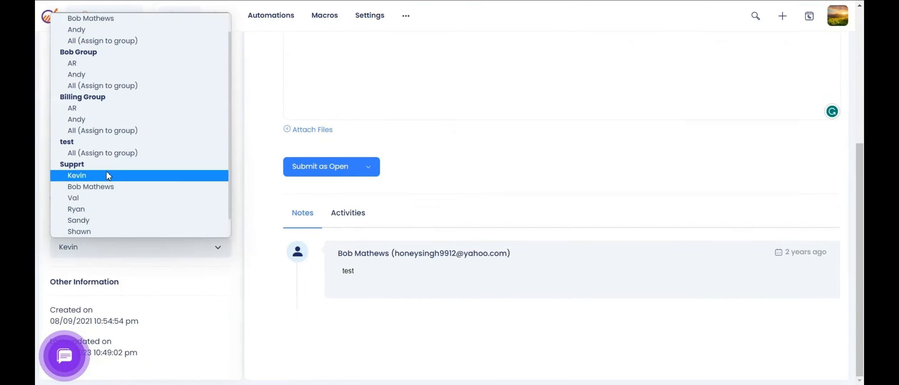
{"action": "left_click", "coordinate": [96, 199]}
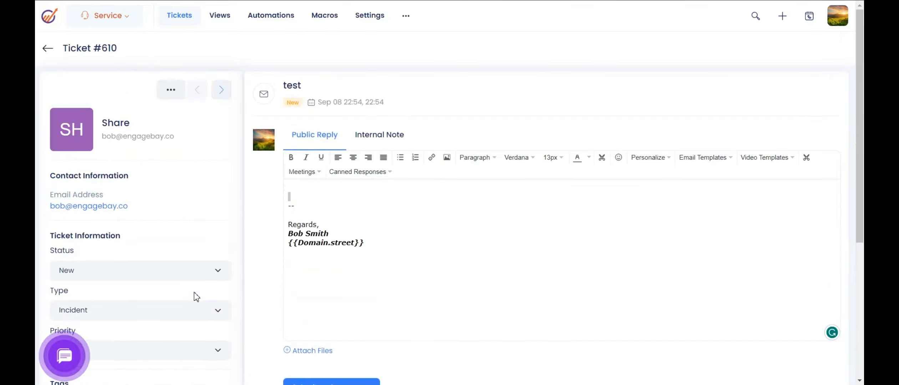
Start a new ticket view named Unsolved.
{"action": "left_click", "coordinate": [218, 21]}
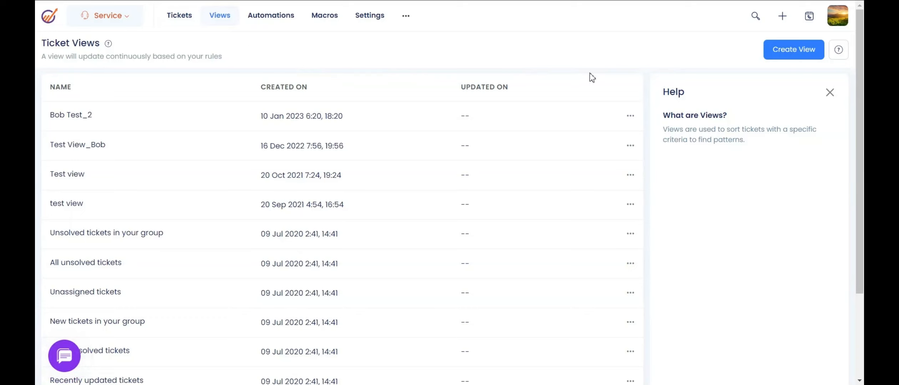
{"action": "left_click", "coordinate": [791, 50]}
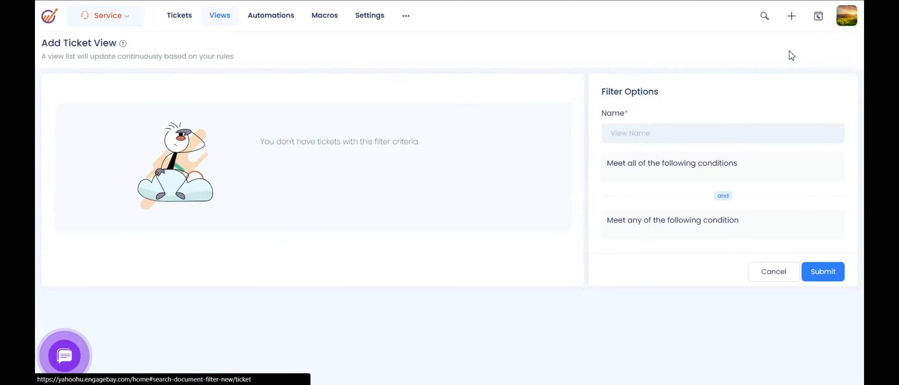
{"action": "left_click", "coordinate": [682, 133]}
{"action": "type", "text": "US"}
{"action": "key", "text": "BackSpace"}
{"action": "type", "text": "nsolved"}
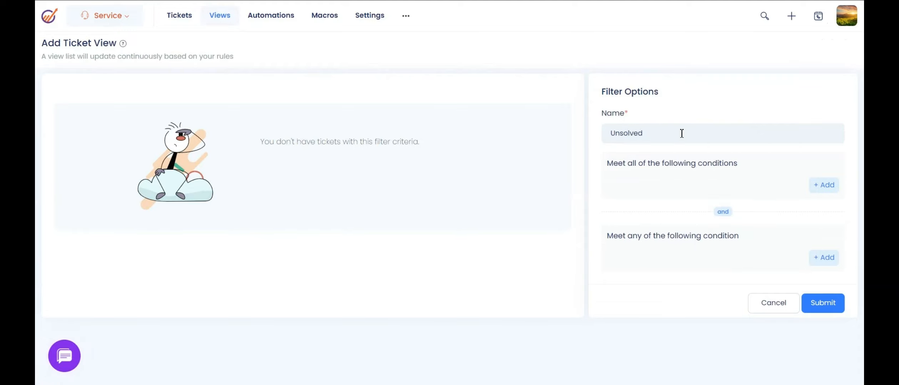
Add the condition Priority is Urgent.
{"action": "left_click", "coordinate": [826, 186]}
{"action": "left_click", "coordinate": [685, 201]}
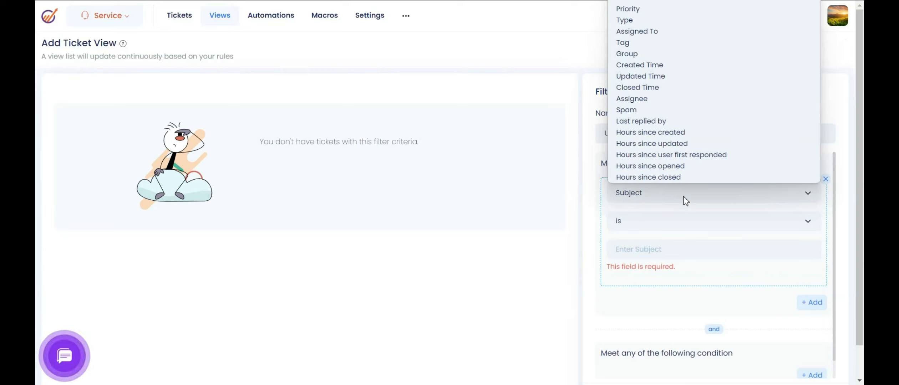
{"action": "left_click", "coordinate": [638, 9]}
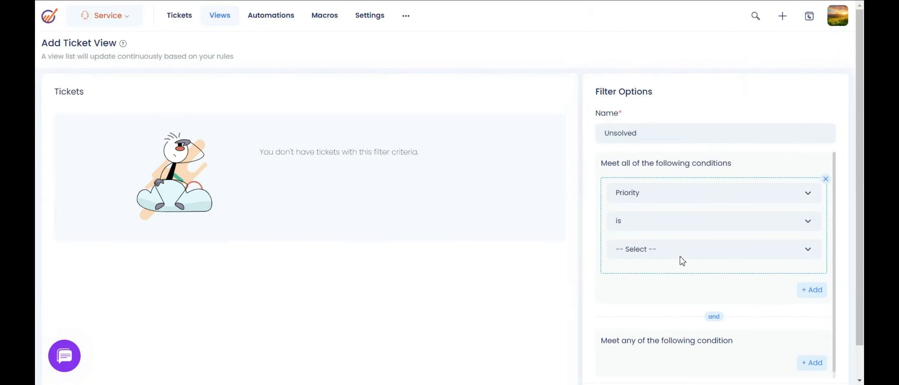
{"action": "left_click", "coordinate": [672, 251]}
{"action": "left_click", "coordinate": [631, 311]}
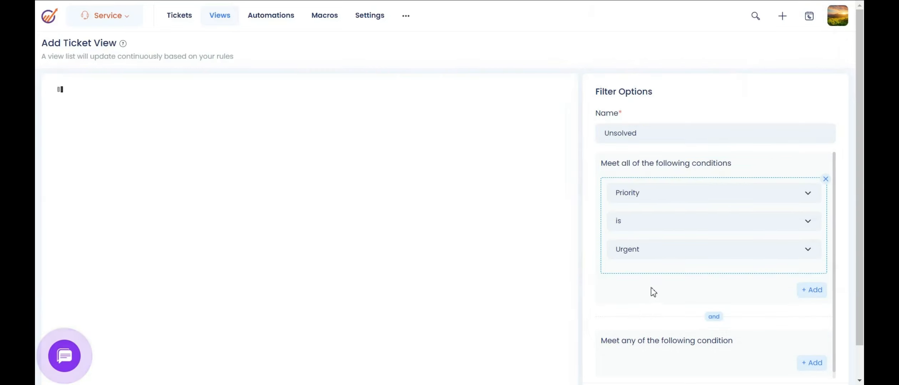
Add a second condition Status is New and submit the view.
{"action": "left_click", "coordinate": [812, 290]}
{"action": "scroll", "coordinate": [642, 235], "scroll_direction": "down", "scroll_amount": 3}
{"action": "left_click", "coordinate": [631, 192]}
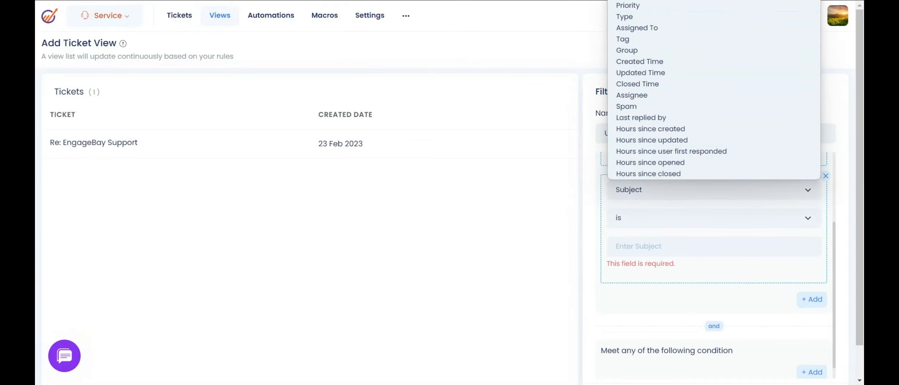
{"action": "left_click", "coordinate": [628, 1]}
{"action": "left_click", "coordinate": [650, 253]}
{"action": "left_click", "coordinate": [645, 274]}
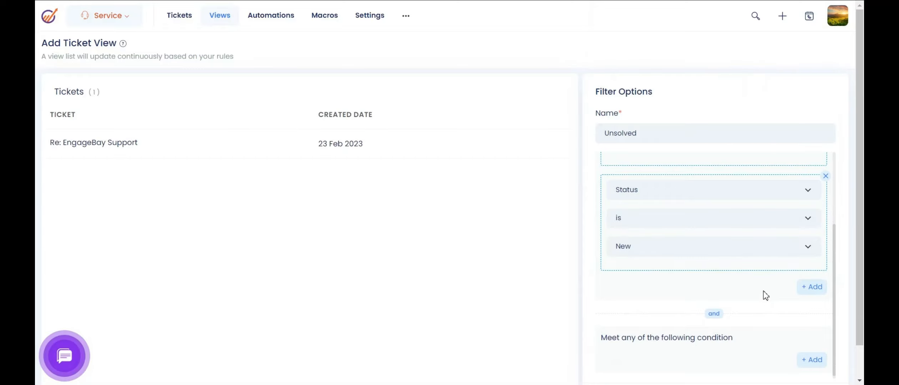
{"action": "scroll", "coordinate": [762, 298], "scroll_direction": "down", "scroll_amount": 1}
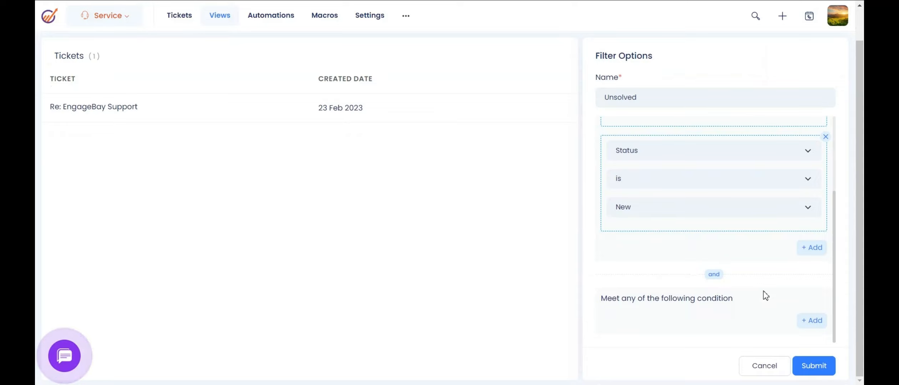
{"action": "left_click", "coordinate": [813, 367]}
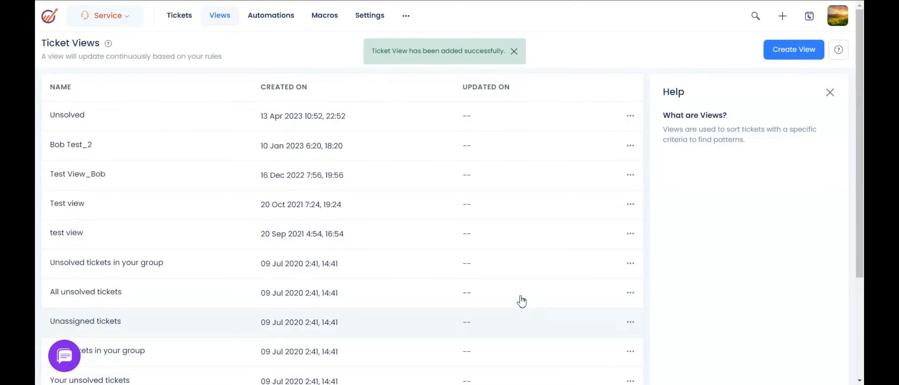
Filter the tickets list by the Unsolved view, compare another view, then go to Automations.
{"action": "left_click", "coordinate": [181, 17]}
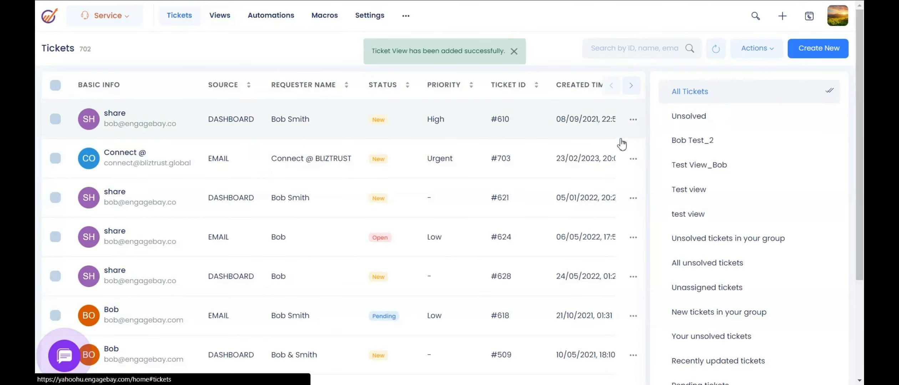
{"action": "left_click", "coordinate": [681, 120]}
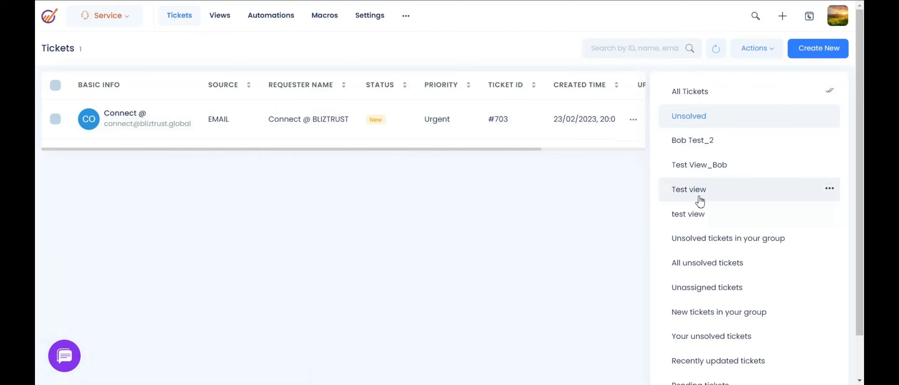
{"action": "left_click", "coordinate": [697, 168]}
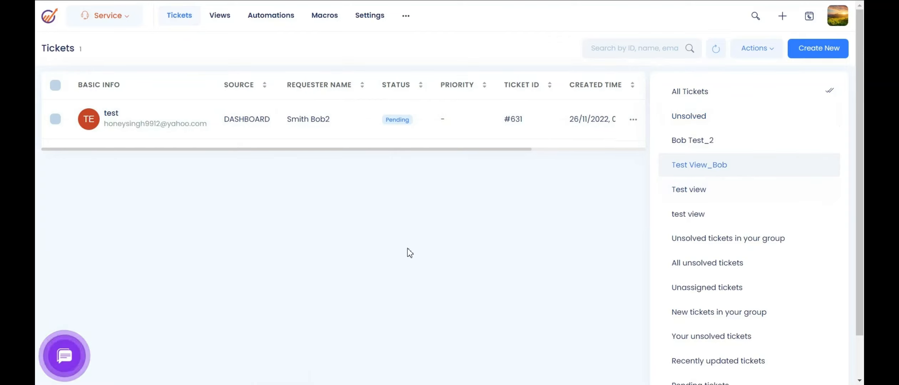
{"action": "left_click", "coordinate": [690, 116]}
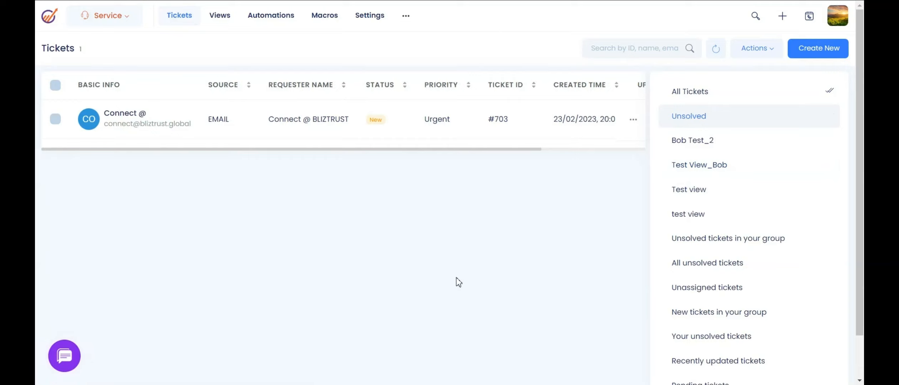
{"action": "left_click", "coordinate": [275, 23]}
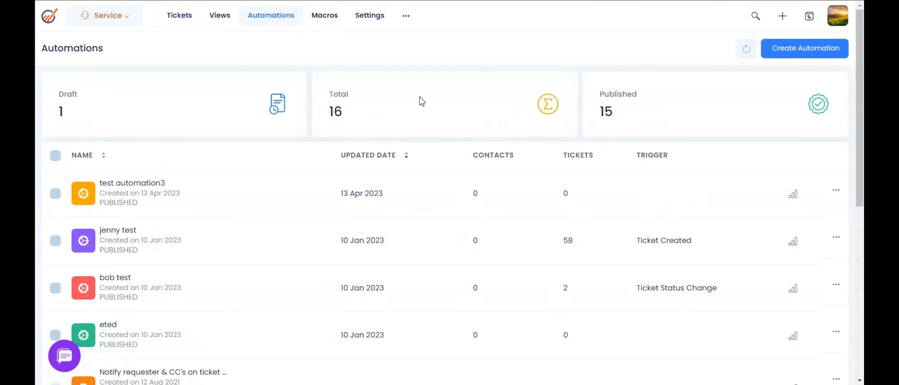
Create a new automation named 'test eb 2'.
{"action": "left_click", "coordinate": [791, 54]}
{"action": "type", "text": "test eb 2"}
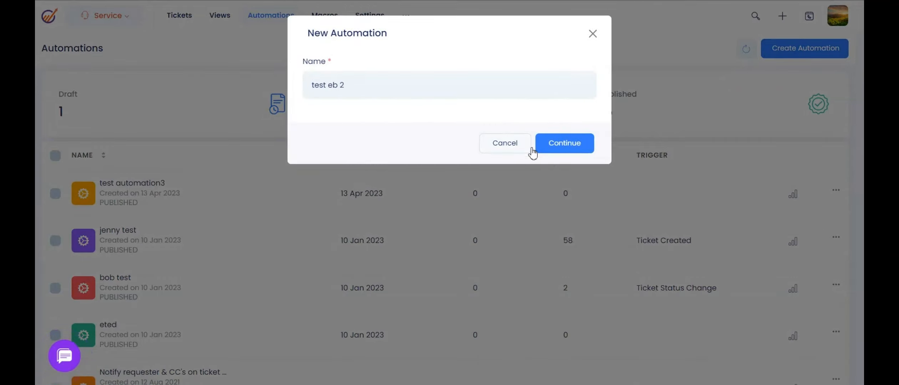
{"action": "left_click", "coordinate": [572, 146]}
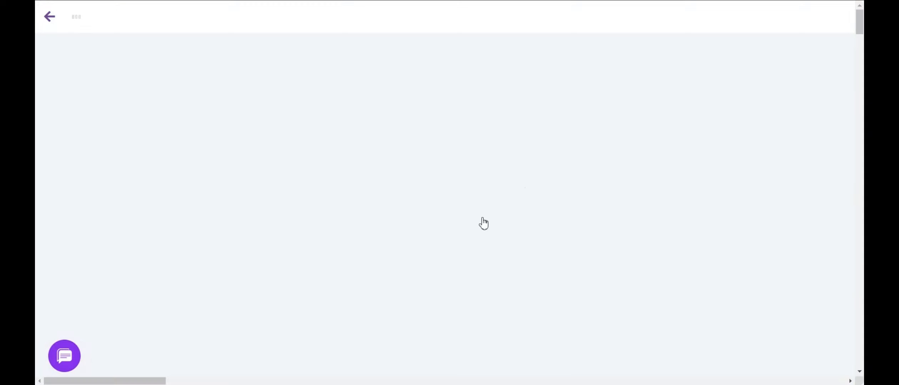
Set the trigger to On ticket status change with status New.
{"action": "left_click", "coordinate": [422, 84]}
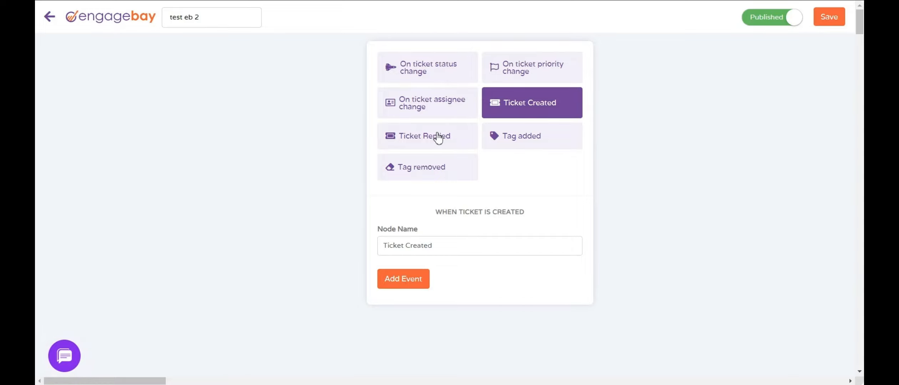
{"action": "left_click", "coordinate": [442, 106]}
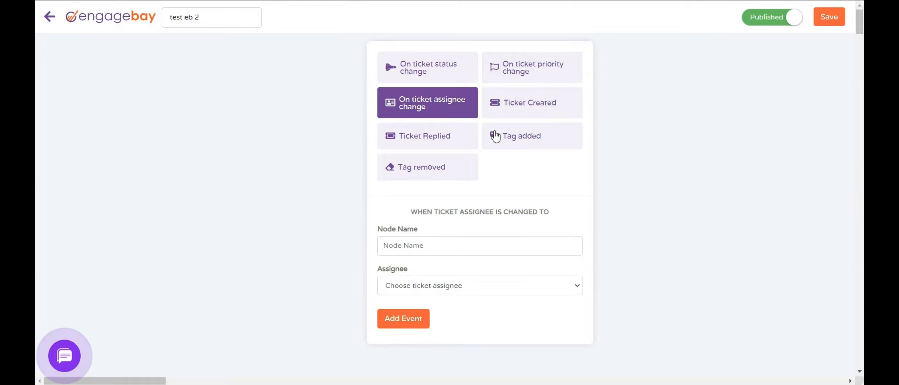
{"action": "left_click", "coordinate": [533, 70]}
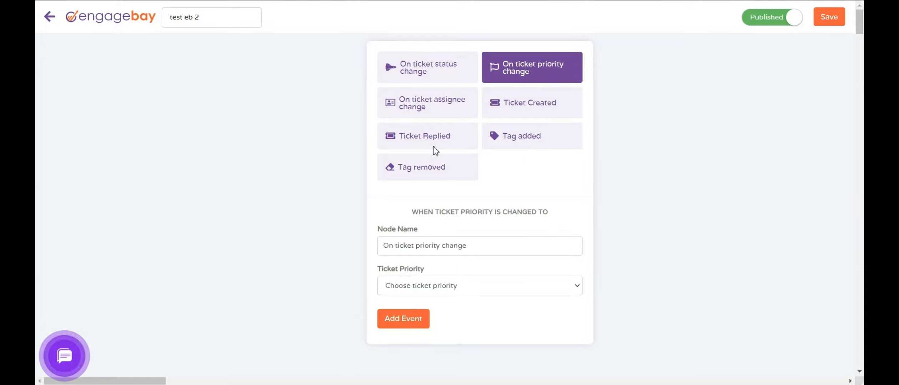
{"action": "left_click", "coordinate": [441, 69]}
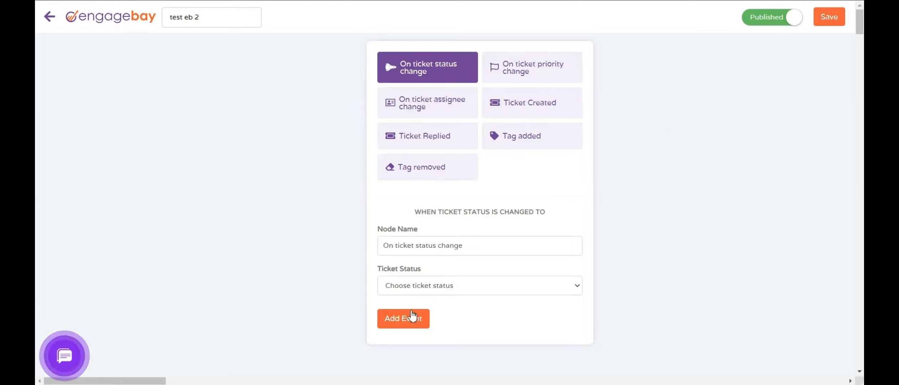
{"action": "left_click", "coordinate": [410, 287]}
{"action": "left_click", "coordinate": [403, 308]}
{"action": "left_click", "coordinate": [403, 319]}
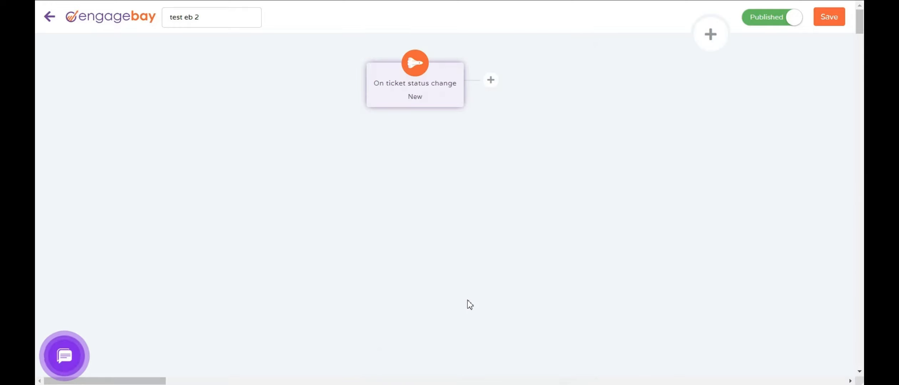
Browse the Action and Condition options for a next step, then exit to the Automations list.
{"action": "left_click", "coordinate": [711, 34]}
{"action": "left_click", "coordinate": [642, 94]}
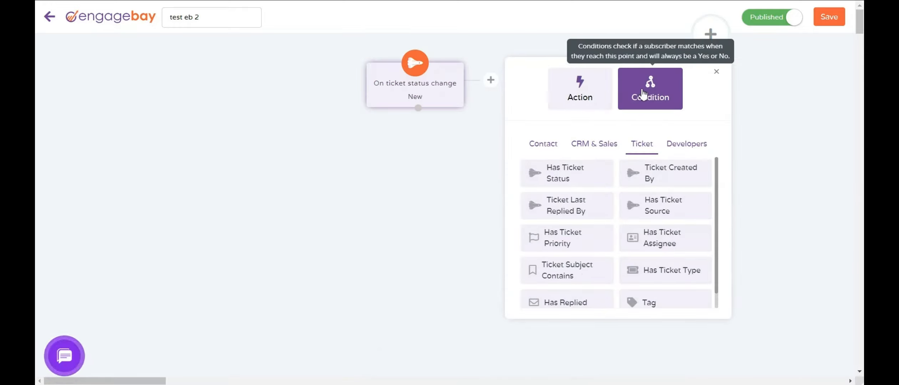
{"action": "left_click", "coordinate": [580, 89]}
{"action": "left_click", "coordinate": [543, 143]}
{"action": "left_click", "coordinate": [591, 146]}
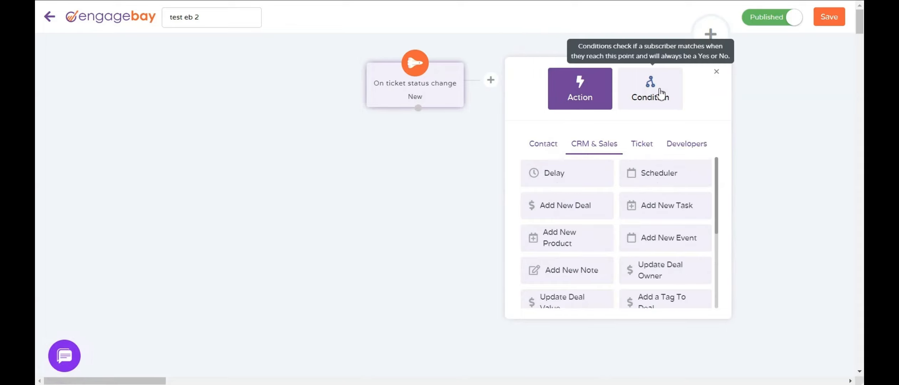
{"action": "left_click", "coordinate": [655, 98]}
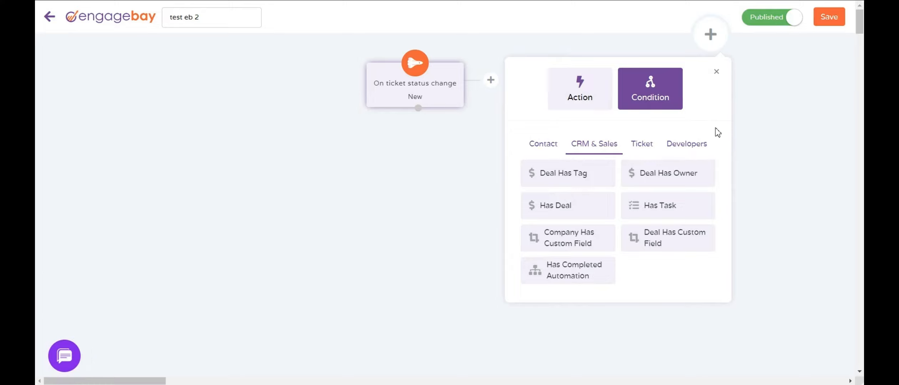
{"action": "left_click", "coordinate": [49, 16]}
{"action": "left_click", "coordinate": [502, 45]}
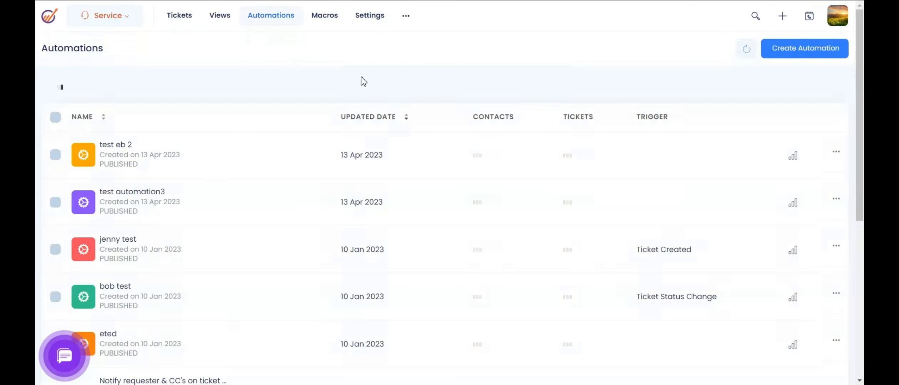
Review the Canned Responses in helpdesk settings, then switch to the Macros list.
{"action": "left_click", "coordinate": [370, 28]}
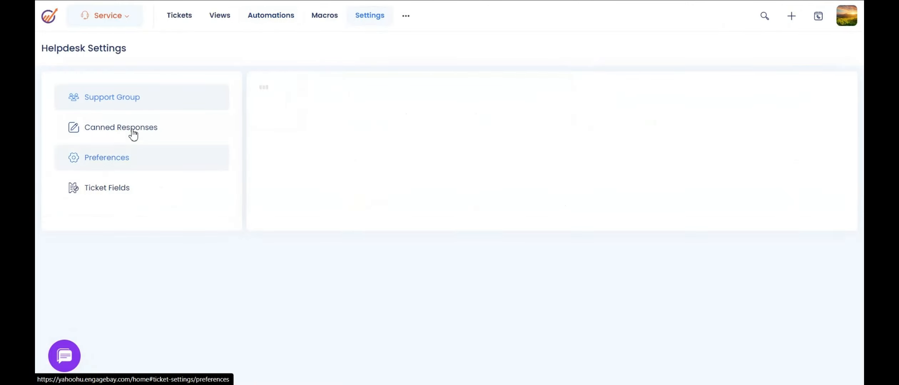
{"action": "left_click", "coordinate": [143, 135]}
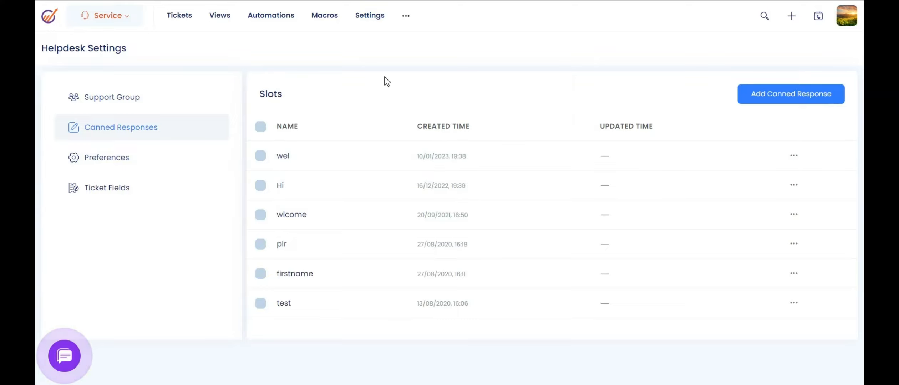
{"action": "left_click", "coordinate": [327, 21]}
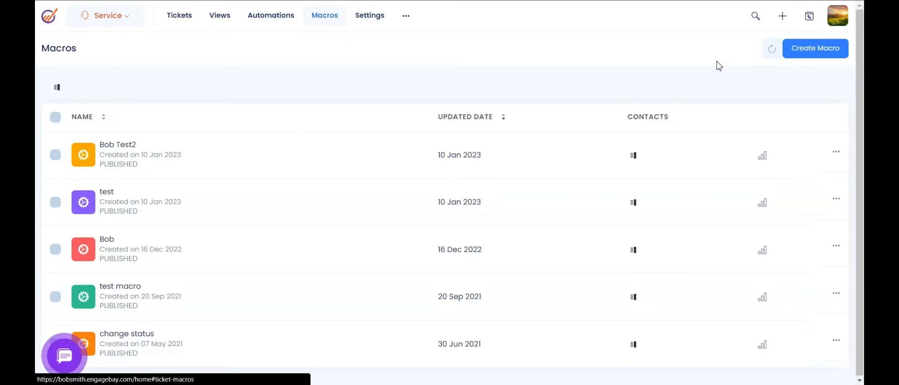
Create a new macro named 'Testt'.
{"action": "left_click", "coordinate": [823, 55]}
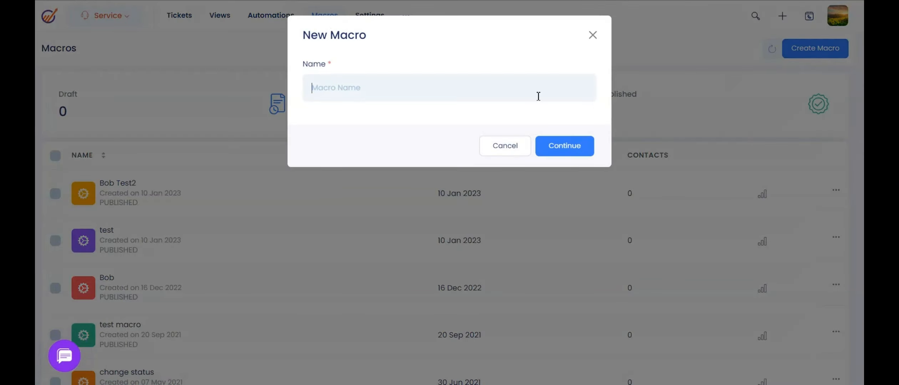
{"action": "type", "text": "Testt"}
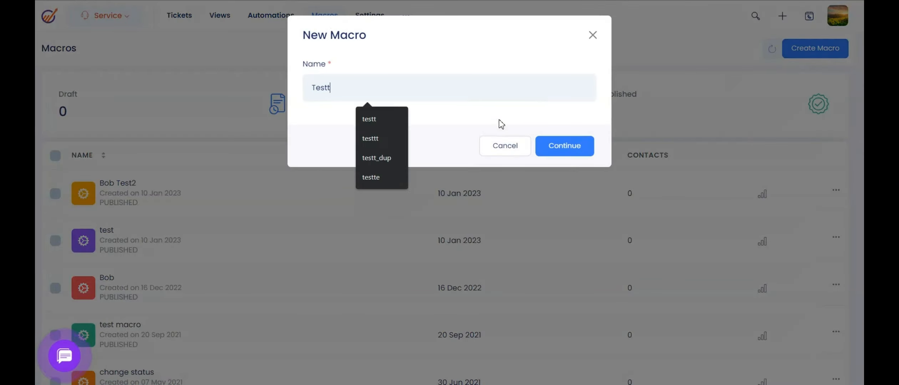
{"action": "left_click", "coordinate": [546, 147]}
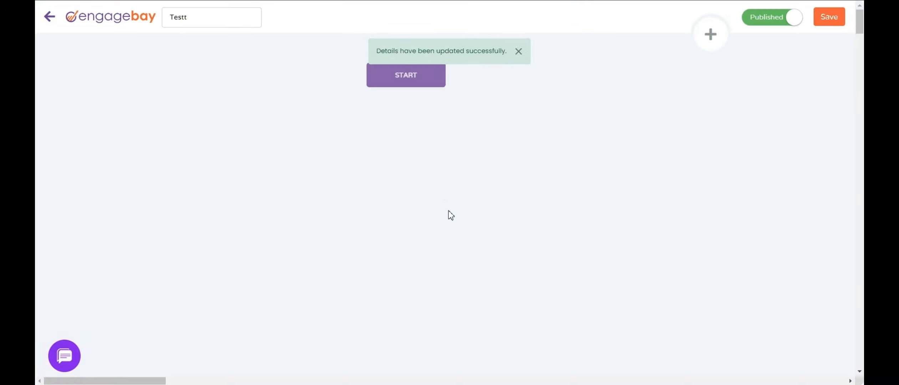
Browse the macro's condition and action lists, close without adding a step, and return to the macros list.
{"action": "left_click", "coordinate": [518, 53]}
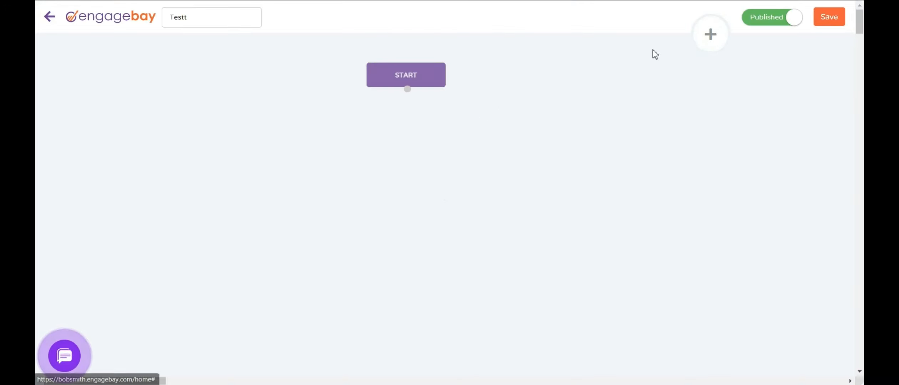
{"action": "left_click", "coordinate": [710, 35]}
{"action": "left_click", "coordinate": [623, 105]}
{"action": "left_click", "coordinate": [588, 95]}
{"action": "left_click", "coordinate": [650, 92]}
{"action": "left_click", "coordinate": [603, 93]}
{"action": "left_click", "coordinate": [768, 87]}
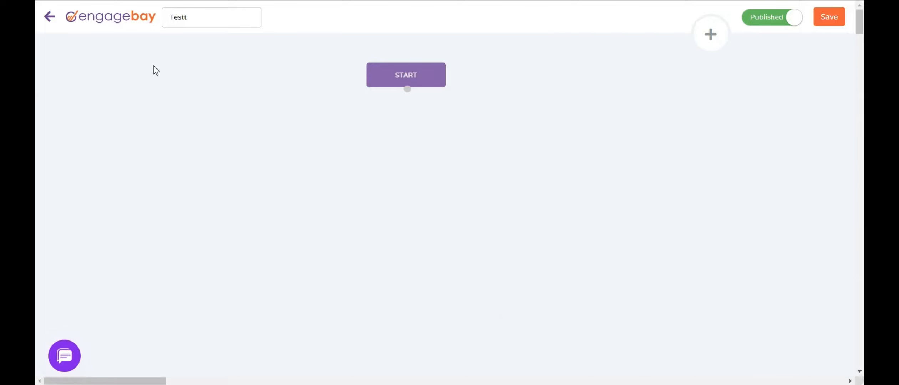
{"action": "left_click", "coordinate": [49, 17]}
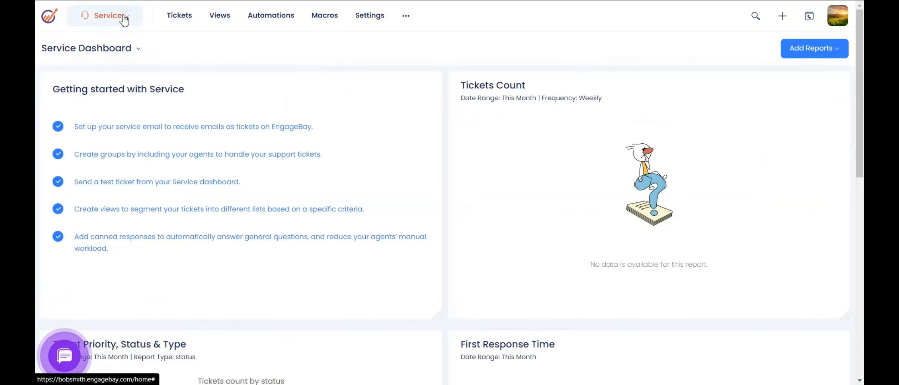
{"action": "left_click", "coordinate": [123, 17]}
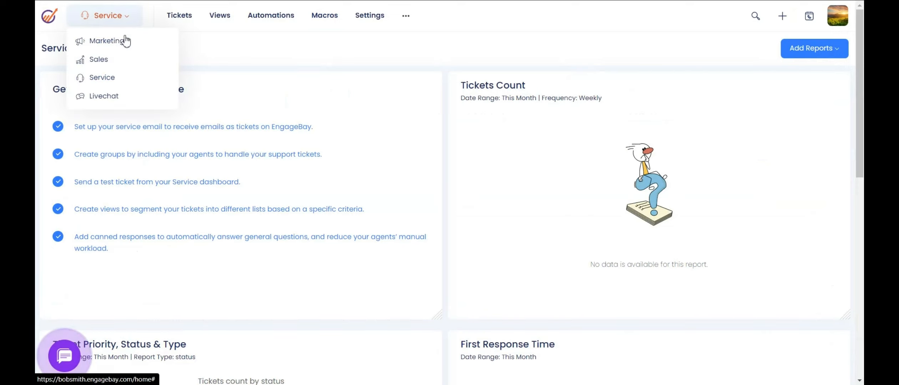
Switch to Livechat and open the latest conversation ending with 'Hello' in the inbox.
{"action": "left_click", "coordinate": [114, 97]}
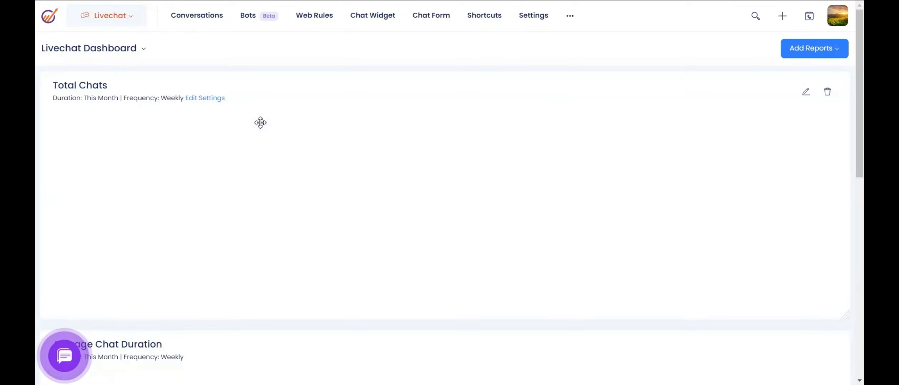
{"action": "left_click", "coordinate": [205, 19]}
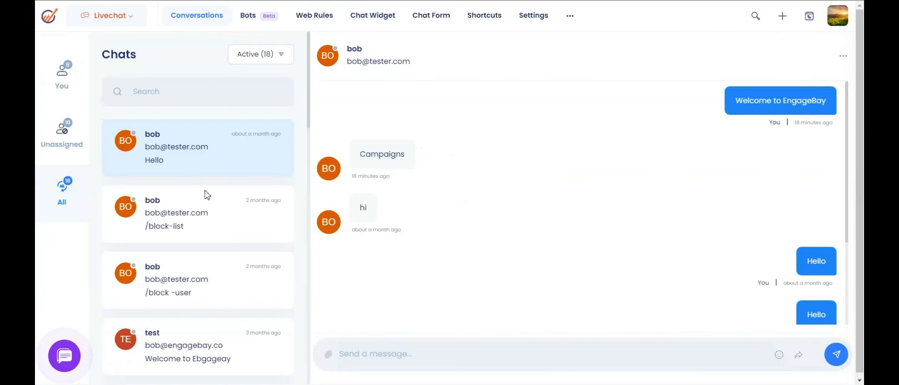
{"action": "scroll", "coordinate": [207, 195], "scroll_direction": "down", "scroll_amount": 3}
{"action": "left_click", "coordinate": [220, 170]}
{"action": "scroll", "coordinate": [221, 168], "scroll_direction": "up", "scroll_amount": 3}
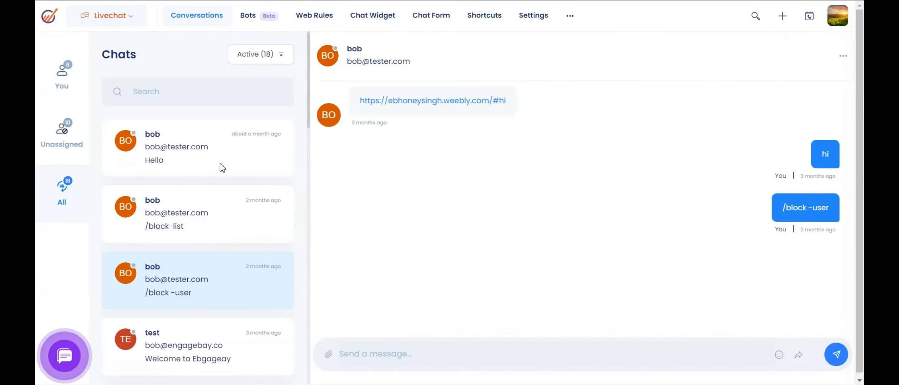
{"action": "left_click", "coordinate": [224, 163]}
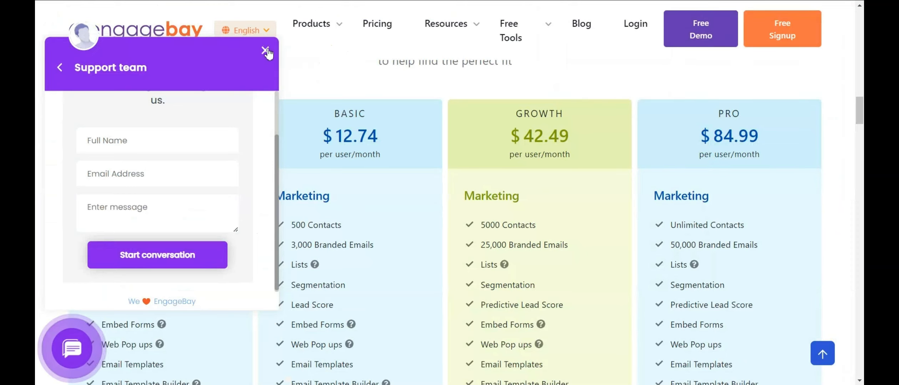
Close and reopen the support chat window, then click into the reply box.
{"action": "left_click", "coordinate": [266, 51]}
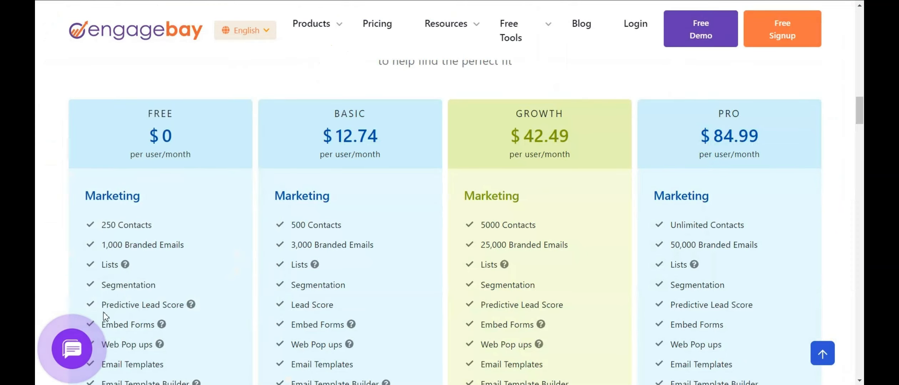
{"action": "left_click", "coordinate": [73, 346]}
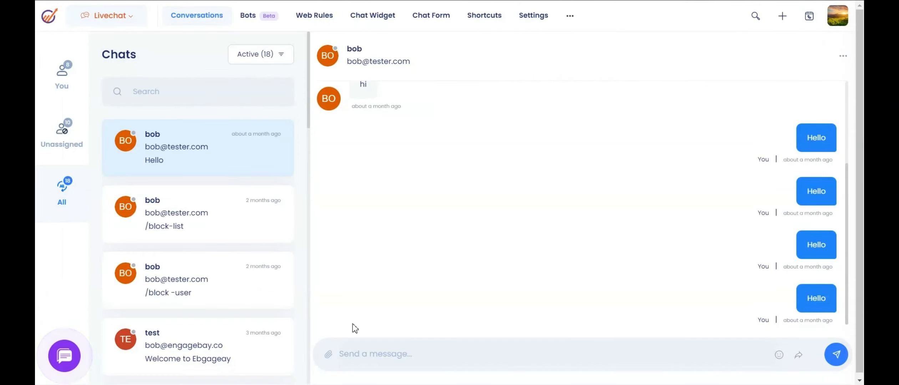
{"action": "left_click", "coordinate": [369, 355]}
{"action": "scroll", "coordinate": [474, 230], "scroll_direction": "up", "scroll_amount": 3}
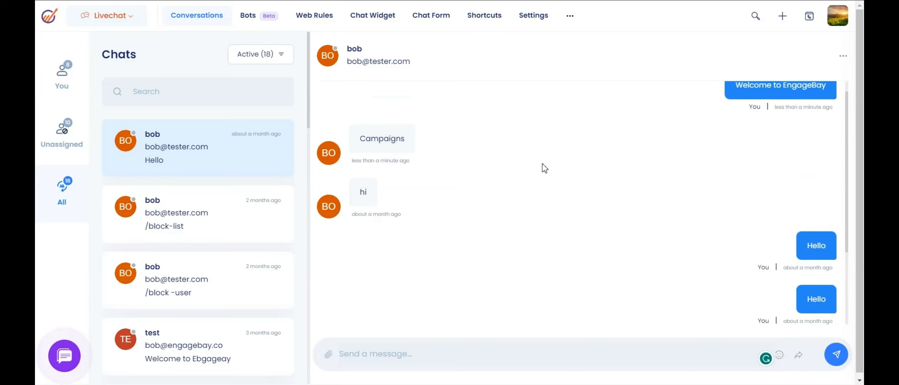
{"action": "left_click", "coordinate": [838, 15]}
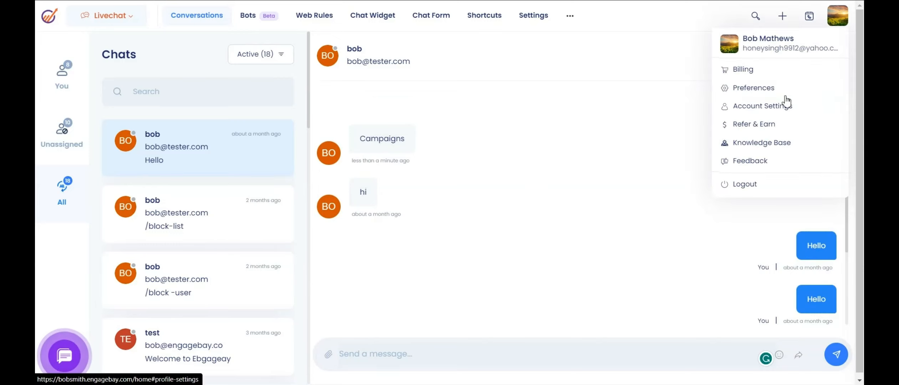
In Account Settings under API & Tracking Code, select the entire JS tracking code snippet.
{"action": "left_click", "coordinate": [775, 111]}
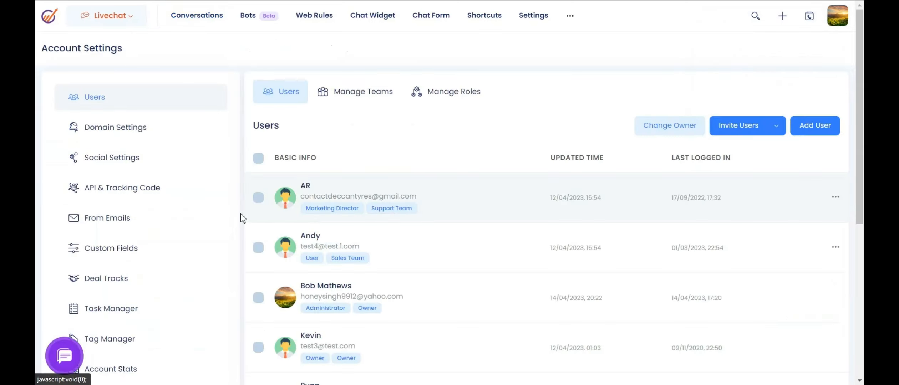
{"action": "left_click", "coordinate": [182, 201]}
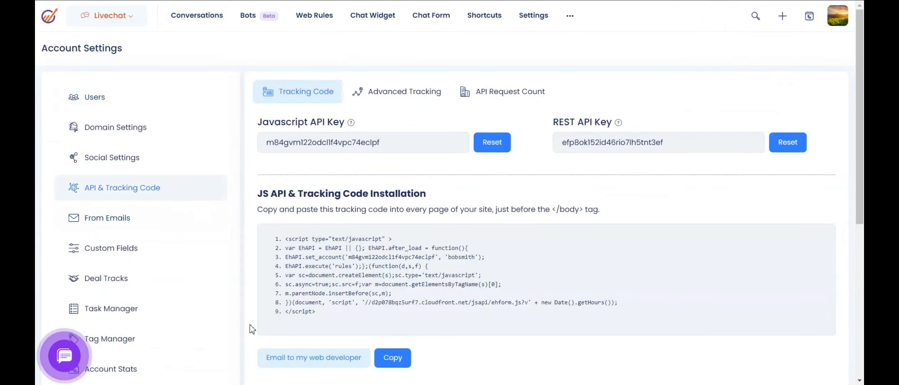
{"action": "left_click_drag", "start_coordinate": [285, 238], "coordinate": [460, 319]}
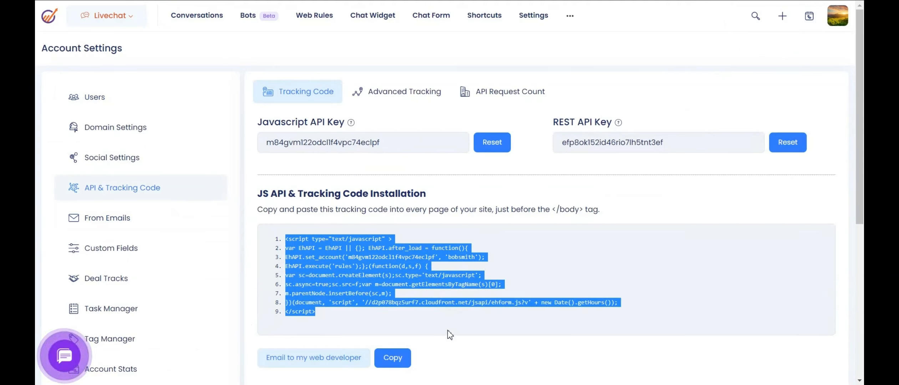
{"action": "left_click", "coordinate": [550, 276]}
{"action": "left_click_drag", "start_coordinate": [306, 252], "coordinate": [359, 317]}
On the Chat Widget tab, click into the Greeting Title and welcome message fields.
{"action": "left_click", "coordinate": [379, 19]}
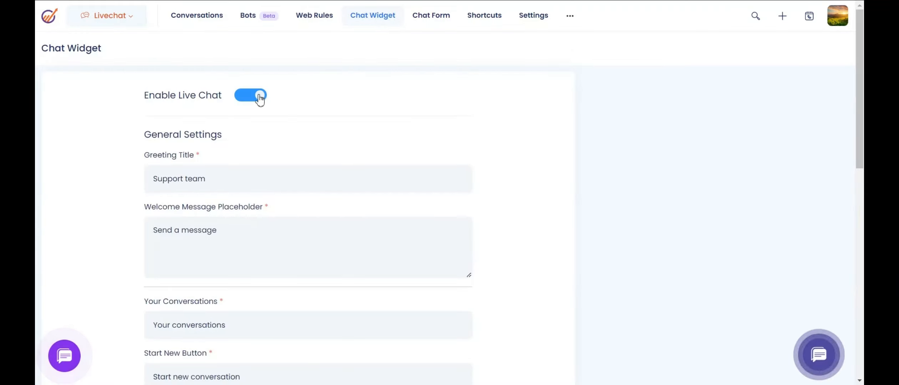
{"action": "scroll", "coordinate": [307, 138], "scroll_direction": "down", "scroll_amount": 1}
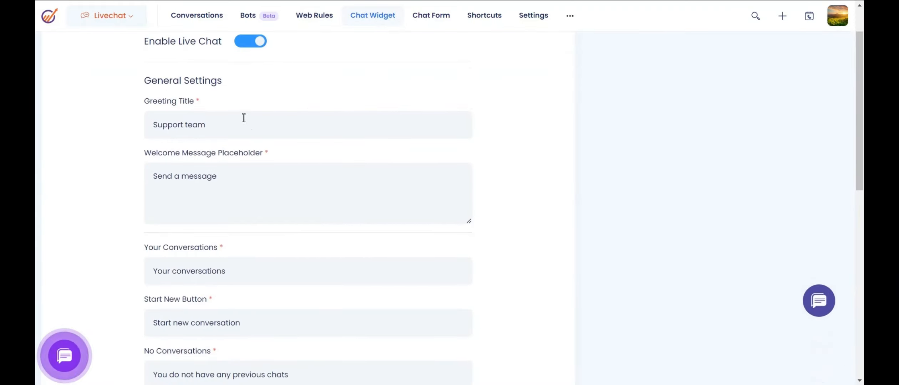
{"action": "left_click", "coordinate": [248, 125]}
{"action": "left_click", "coordinate": [245, 180]}
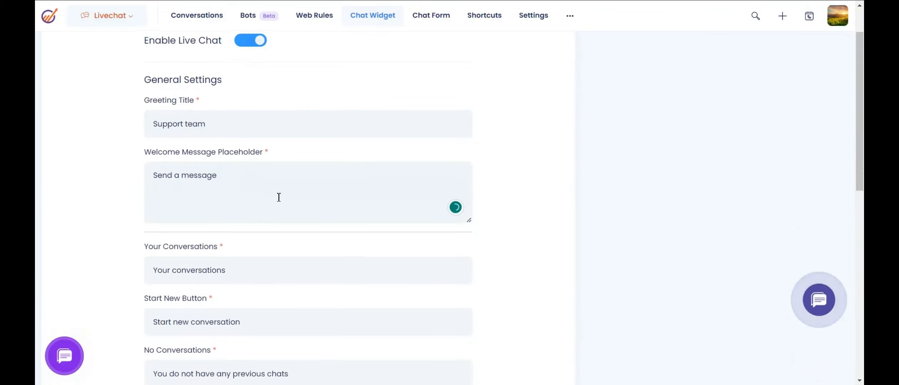
{"action": "scroll", "coordinate": [277, 195], "scroll_direction": "down", "scroll_amount": 3}
{"action": "scroll", "coordinate": [277, 196], "scroll_direction": "up", "scroll_amount": 2}
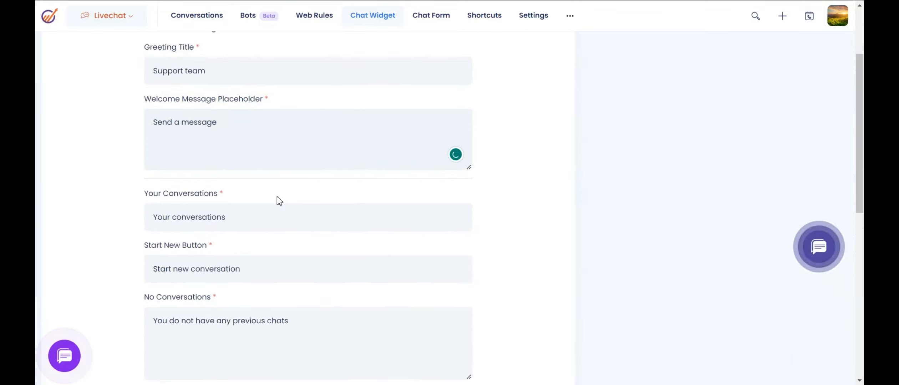
Select the three-line live chat embed code, then clear the selection.
{"action": "scroll", "coordinate": [277, 197], "scroll_direction": "down", "scroll_amount": 3}
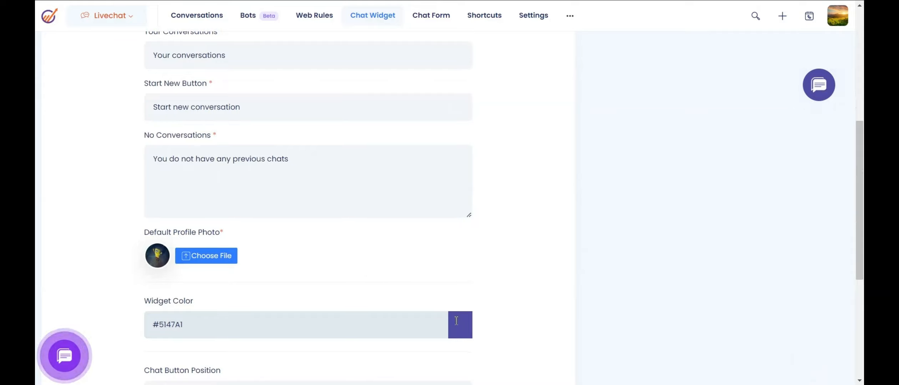
{"action": "scroll", "coordinate": [456, 321], "scroll_direction": "down", "scroll_amount": 2}
{"action": "scroll", "coordinate": [227, 286], "scroll_direction": "down", "scroll_amount": 1}
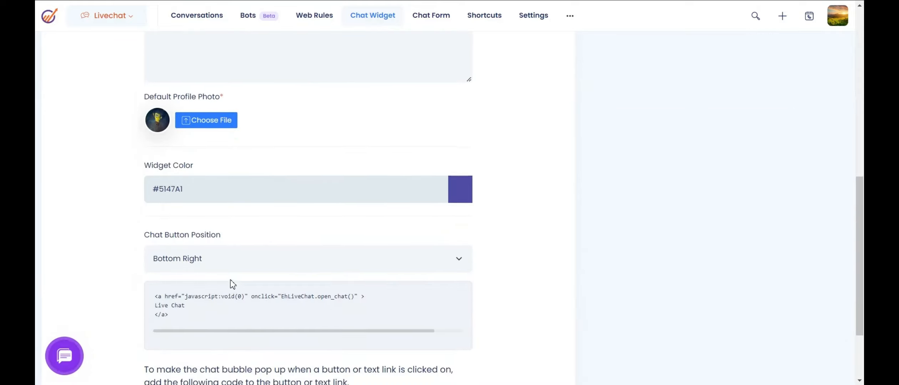
{"action": "left_click_drag", "start_coordinate": [153, 281], "coordinate": [151, 274]}
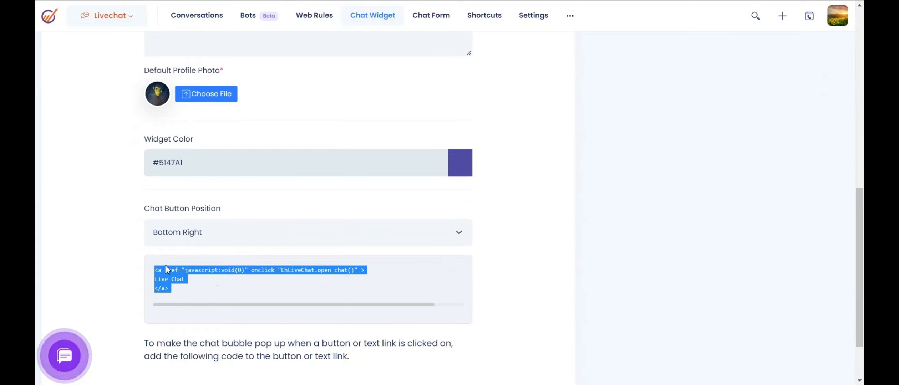
{"action": "left_click_drag", "start_coordinate": [176, 290], "coordinate": [156, 271]}
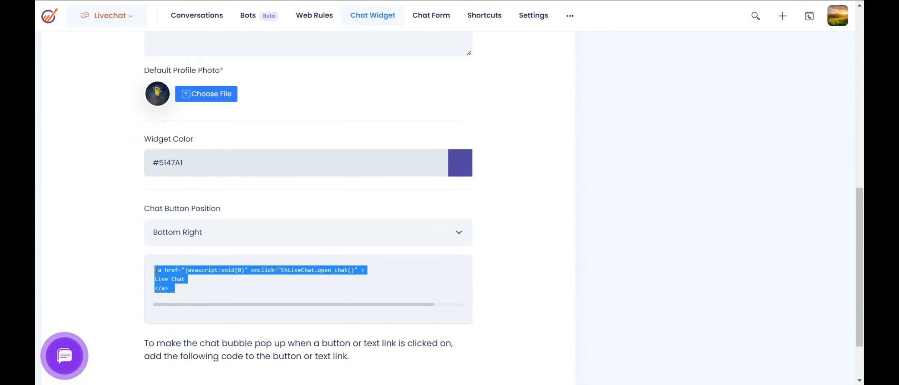
{"action": "left_click", "coordinate": [210, 291]}
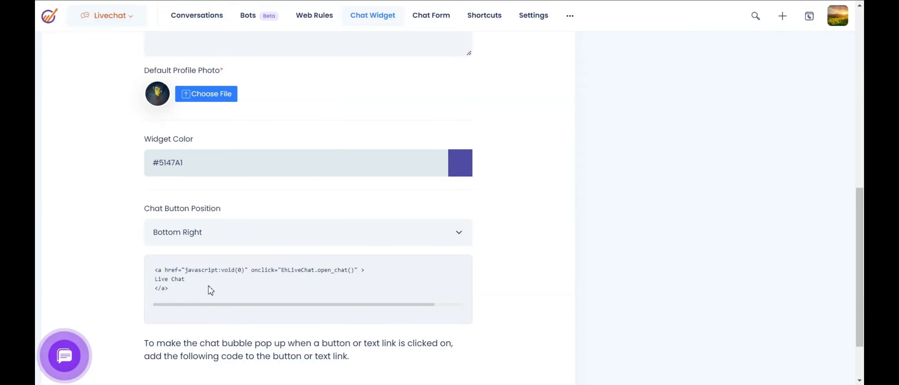
{"action": "scroll", "coordinate": [211, 291], "scroll_direction": "up", "scroll_amount": 10}
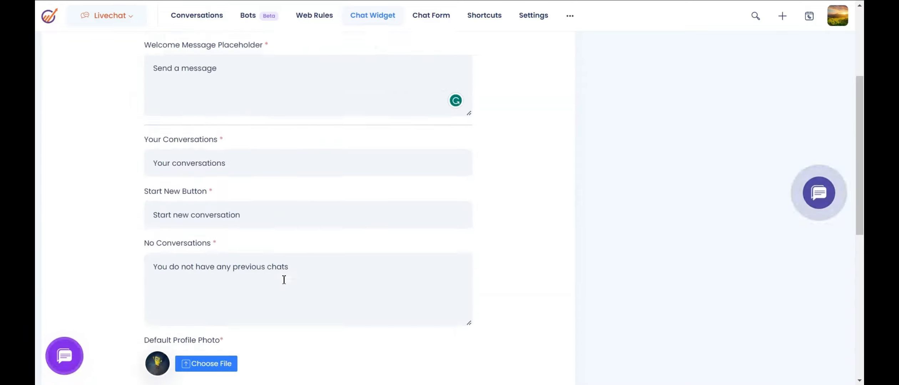
{"action": "left_click", "coordinate": [431, 16]}
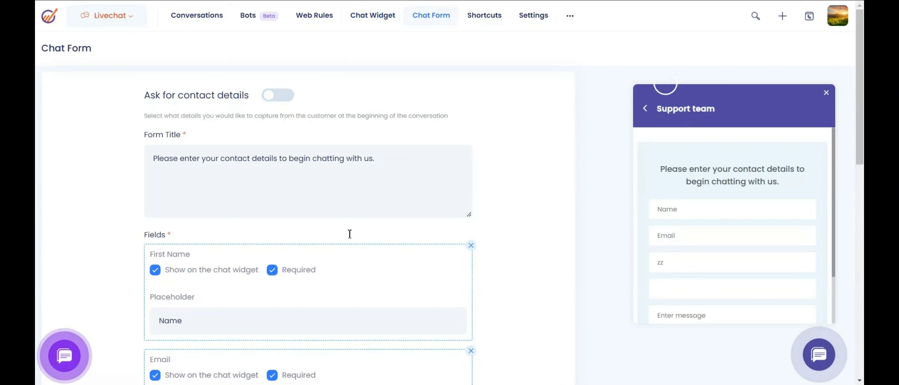
Hide the First Name field from the chat widget, then show it again.
{"action": "scroll", "coordinate": [311, 223], "scroll_direction": "down", "scroll_amount": 6}
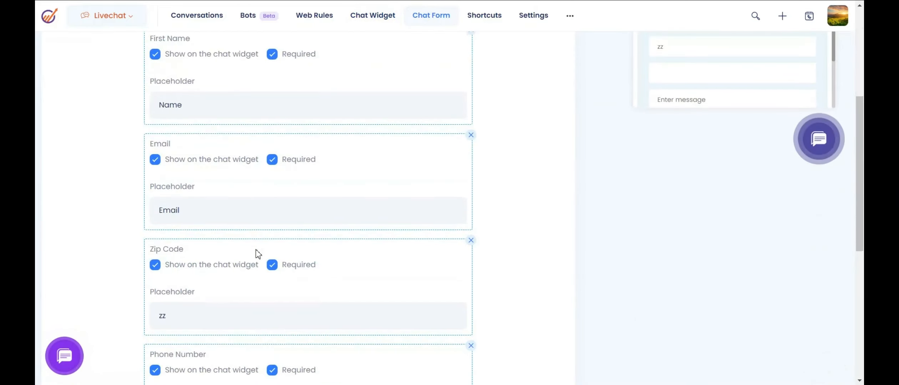
{"action": "scroll", "coordinate": [331, 299], "scroll_direction": "up", "scroll_amount": 2}
{"action": "scroll", "coordinate": [332, 299], "scroll_direction": "down", "scroll_amount": 2}
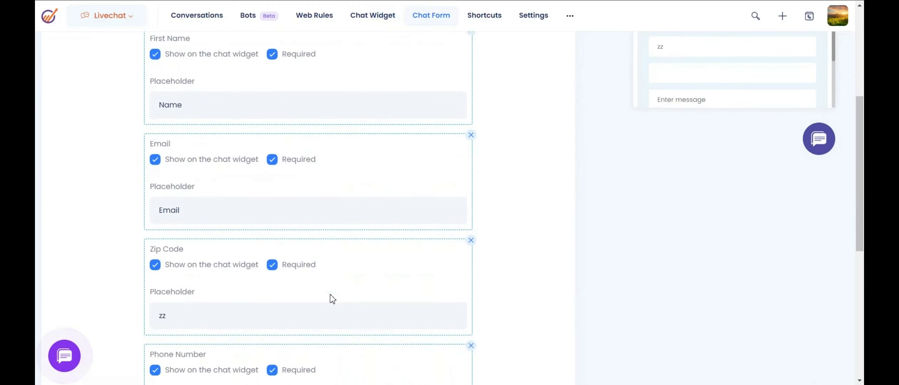
{"action": "scroll", "coordinate": [331, 299], "scroll_direction": "up", "scroll_amount": 3}
{"action": "left_click", "coordinate": [156, 164]}
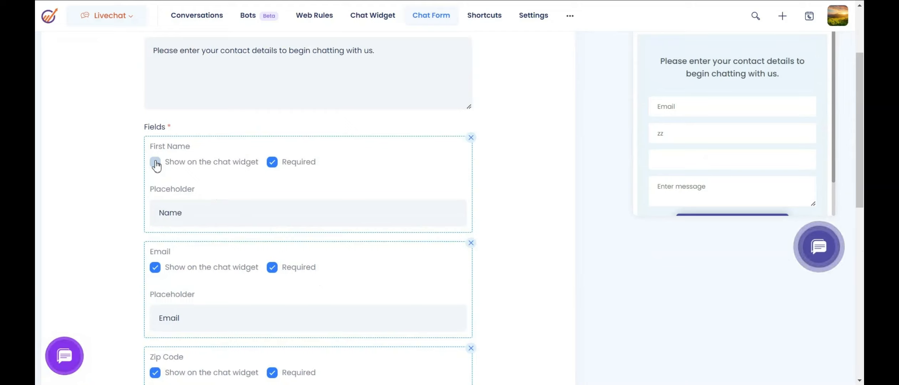
{"action": "left_click", "coordinate": [156, 163]}
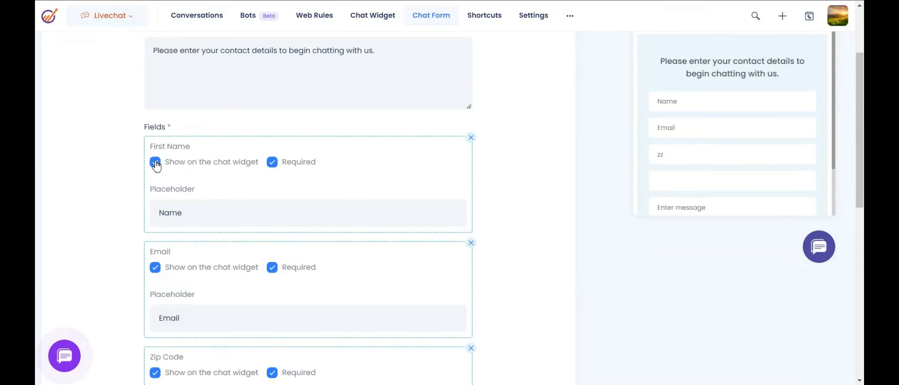
Add a Company field to the Chat Form's contact details fields.
{"action": "scroll", "coordinate": [419, 307], "scroll_direction": "down", "scroll_amount": 10}
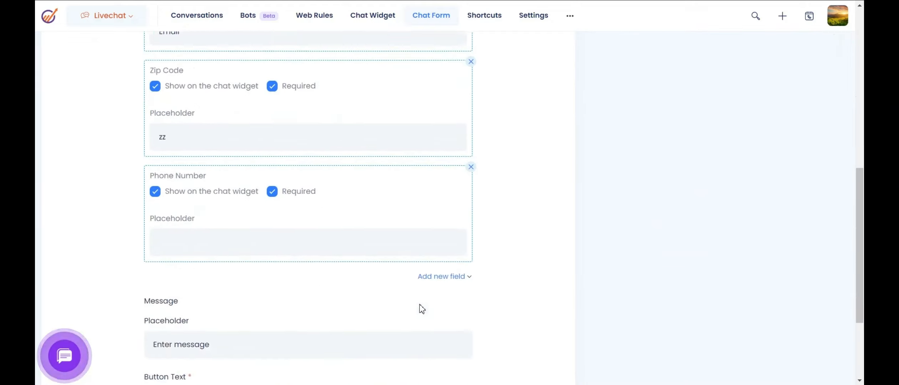
{"action": "left_click", "coordinate": [451, 151]}
{"action": "scroll", "coordinate": [456, 253], "scroll_direction": "down", "scroll_amount": 3}
{"action": "scroll", "coordinate": [453, 262], "scroll_direction": "down", "scroll_amount": 2}
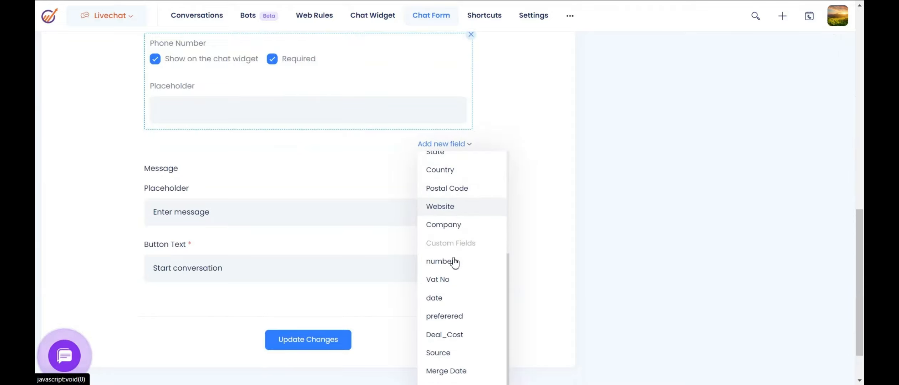
{"action": "left_click", "coordinate": [456, 229]}
{"action": "scroll", "coordinate": [347, 326], "scroll_direction": "down", "scroll_amount": 3}
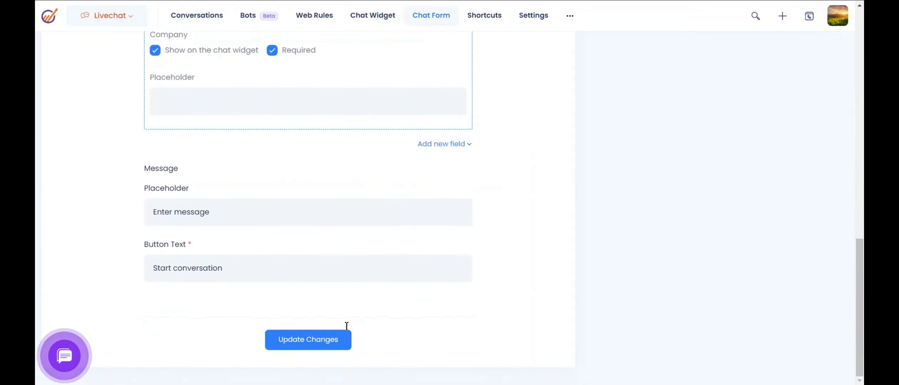
{"action": "scroll", "coordinate": [345, 325], "scroll_direction": "up", "scroll_amount": 7}
{"action": "scroll", "coordinate": [345, 326], "scroll_direction": "down", "scroll_amount": 3}
{"action": "scroll", "coordinate": [345, 326], "scroll_direction": "up", "scroll_amount": 8}
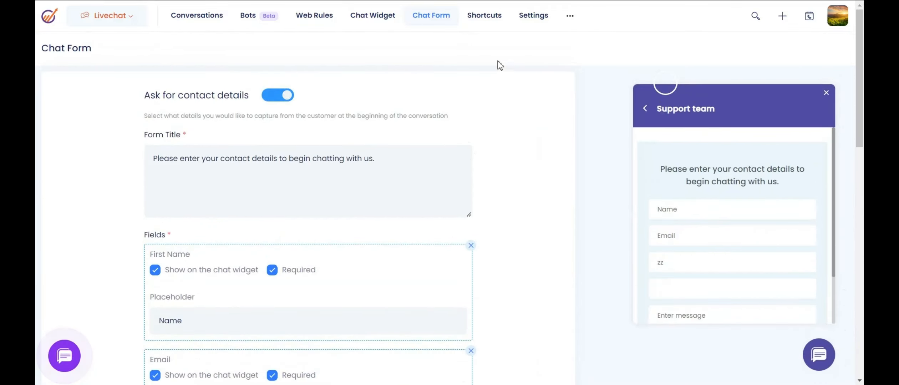
{"action": "left_click", "coordinate": [488, 21]}
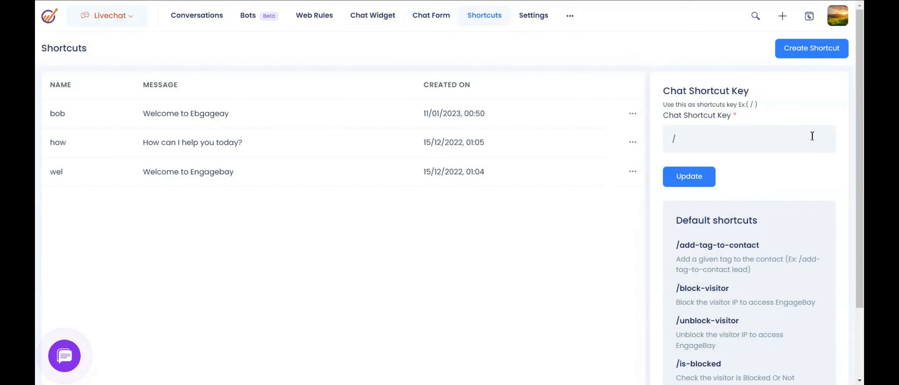
Start a new chat shortcut, then cancel it without saving.
{"action": "left_click", "coordinate": [811, 50]}
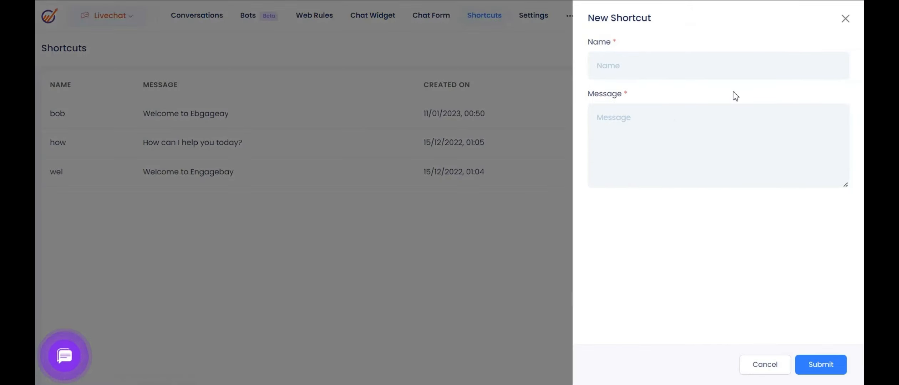
{"action": "left_click", "coordinate": [756, 366]}
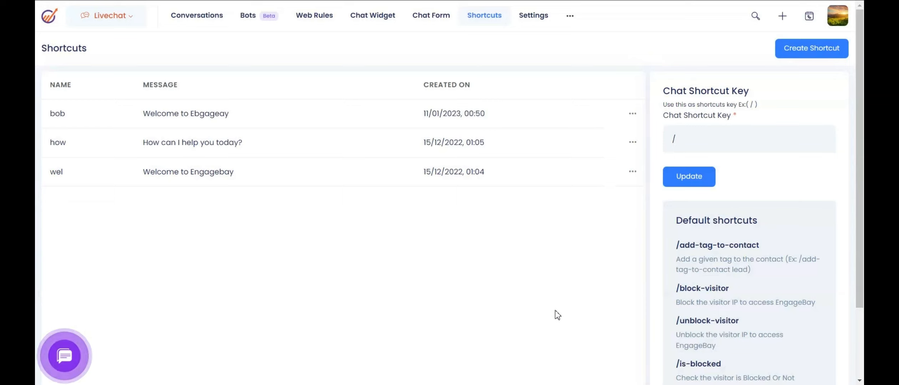
{"action": "left_click", "coordinate": [541, 21]}
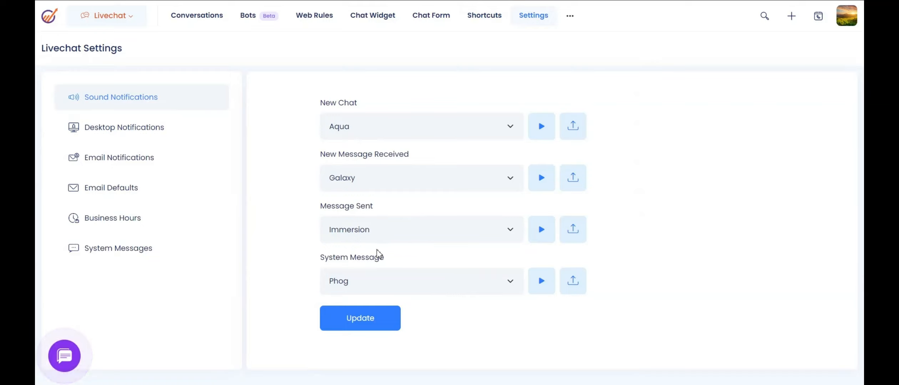
View the Desktop Notifications settings and their notification time choices.
{"action": "left_click", "coordinate": [179, 133]}
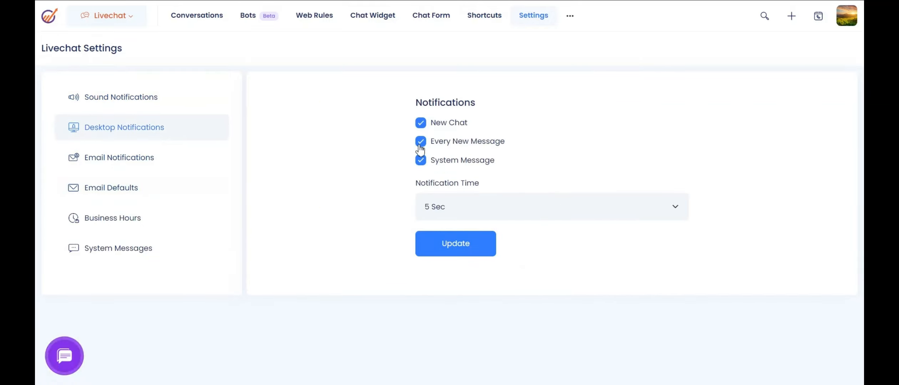
{"action": "left_click", "coordinate": [436, 206]}
{"action": "left_click", "coordinate": [437, 206]}
{"action": "left_click", "coordinate": [438, 206]}
{"action": "left_click", "coordinate": [437, 206]}
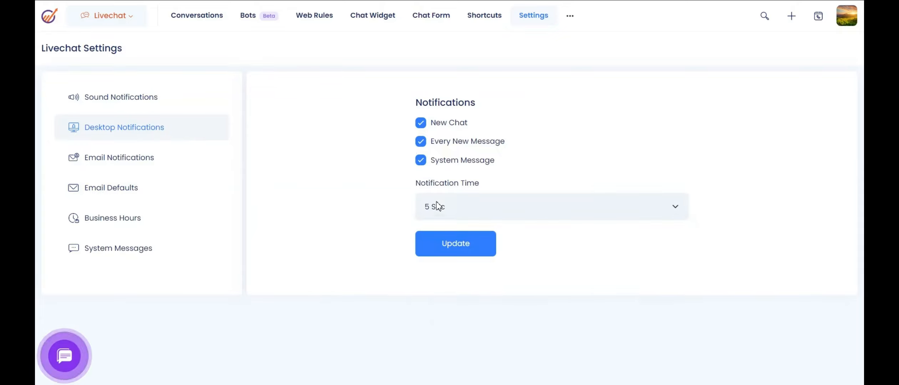
Toggle the email alerts for new, delayed and closed chats, leaving all off.
{"action": "left_click", "coordinate": [151, 159]}
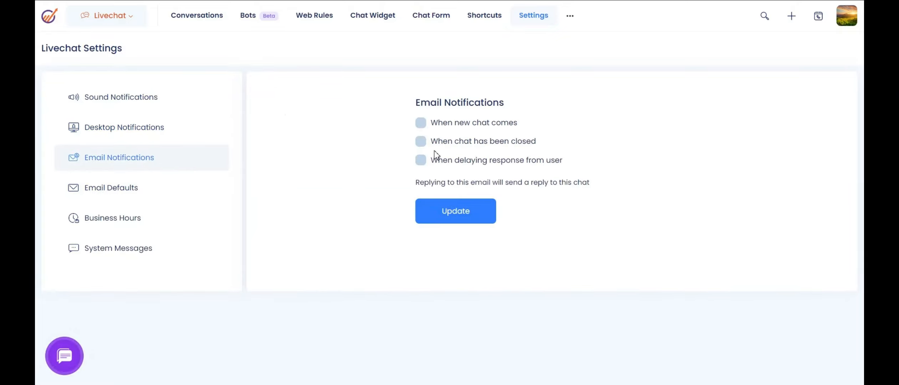
{"action": "left_click", "coordinate": [421, 123]}
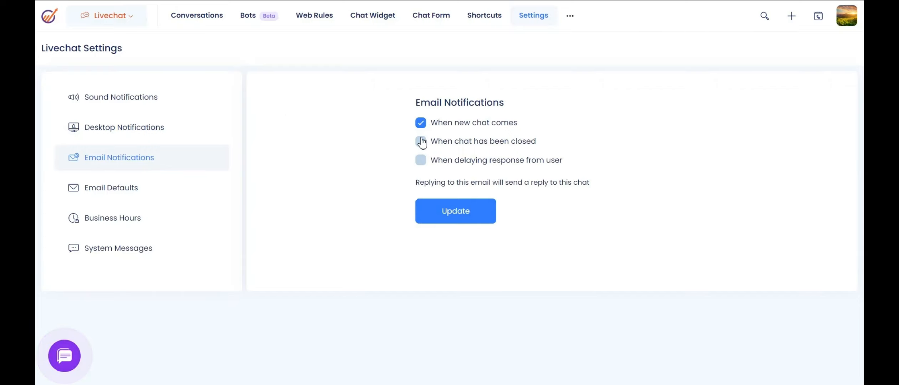
{"action": "left_click", "coordinate": [421, 161]}
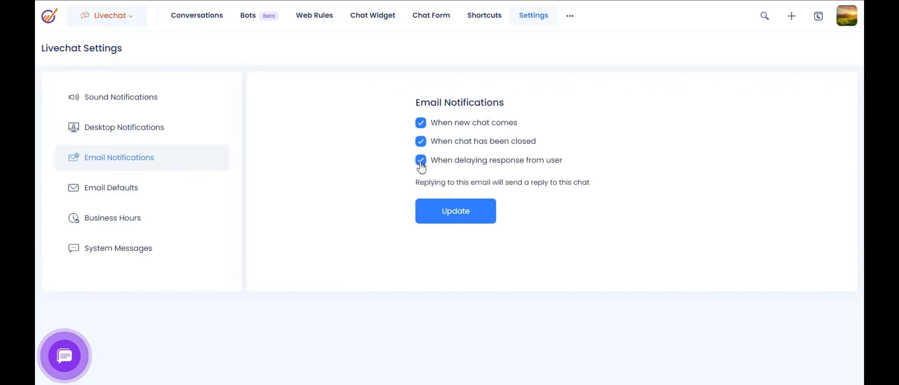
{"action": "left_click", "coordinate": [421, 160]}
{"action": "left_click", "coordinate": [421, 141]}
{"action": "left_click", "coordinate": [421, 123]}
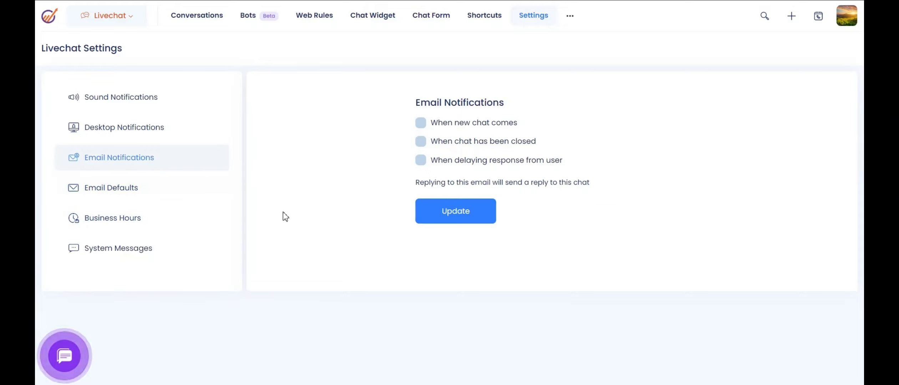
Review the Email Defaults sender name and sender email for chat transcripts.
{"action": "left_click", "coordinate": [166, 200]}
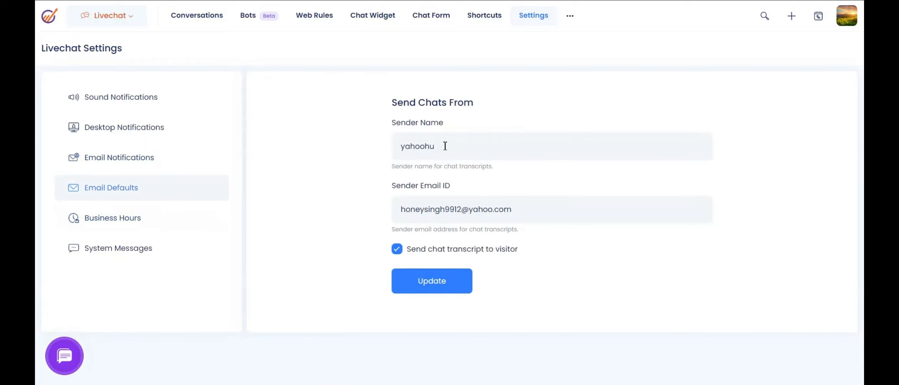
{"action": "left_click_drag", "start_coordinate": [445, 147], "coordinate": [393, 144]}
{"action": "left_click", "coordinate": [506, 157]}
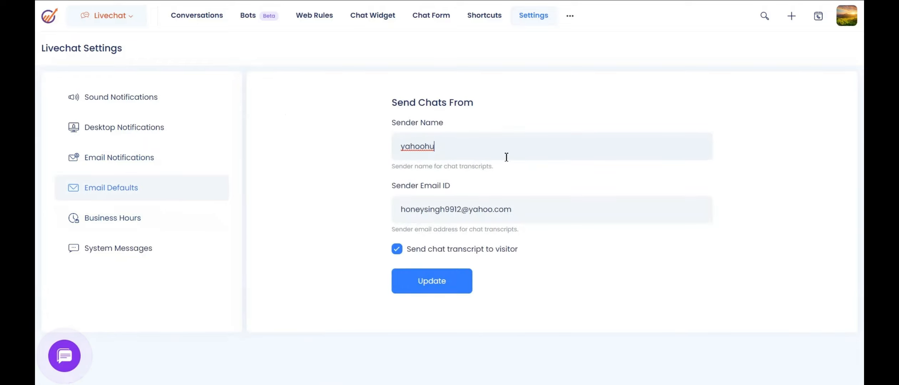
{"action": "left_click_drag", "start_coordinate": [523, 209], "coordinate": [372, 211]}
{"action": "left_click", "coordinate": [308, 202]}
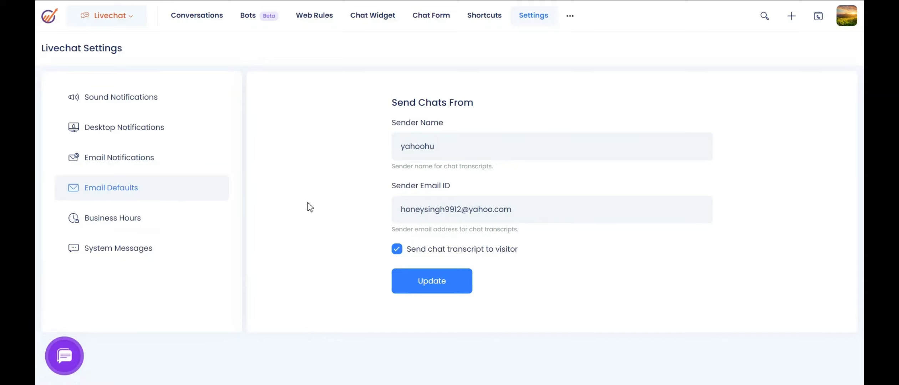
Set the business hours time zone to (GMT+3:00) Europe/Volgograd and check Monday's hours.
{"action": "left_click", "coordinate": [147, 220]}
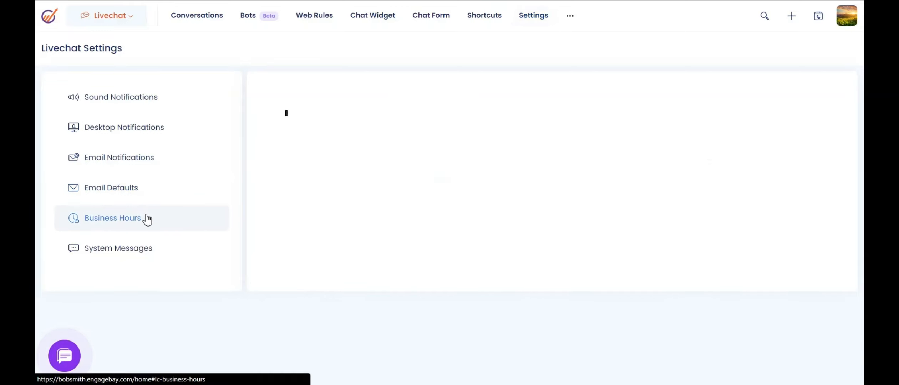
{"action": "scroll", "coordinate": [528, 167], "scroll_direction": "down", "scroll_amount": 1}
{"action": "left_click", "coordinate": [529, 106]}
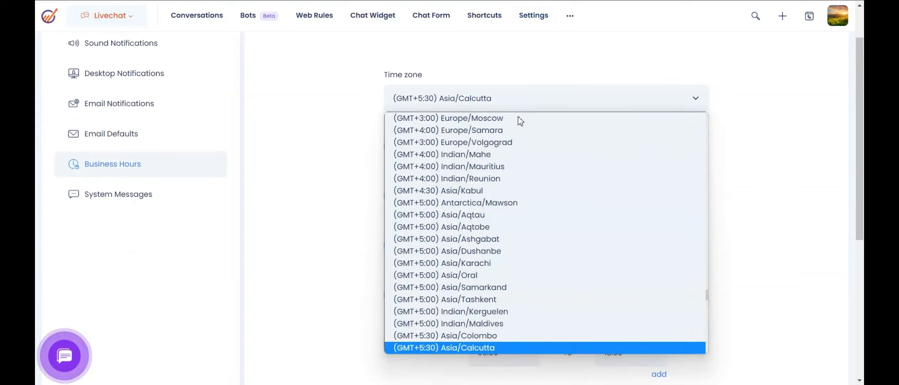
{"action": "left_click", "coordinate": [532, 142]}
{"action": "scroll", "coordinate": [522, 131], "scroll_direction": "down", "scroll_amount": 2}
{"action": "scroll", "coordinate": [523, 131], "scroll_direction": "down", "scroll_amount": 1}
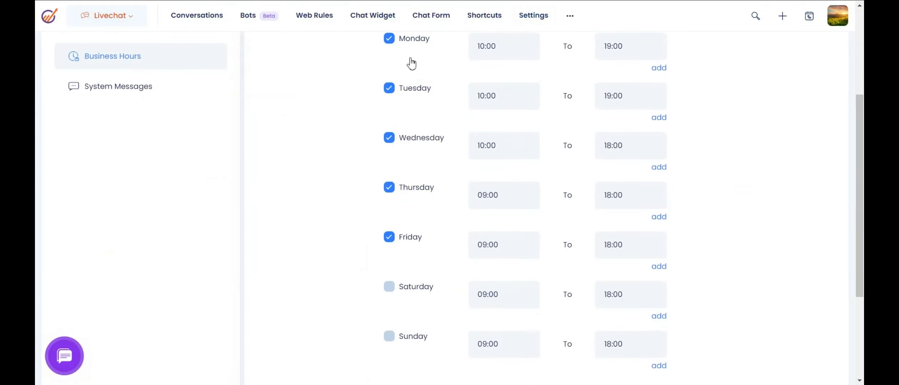
{"action": "scroll", "coordinate": [383, 145], "scroll_direction": "up", "scroll_amount": 2}
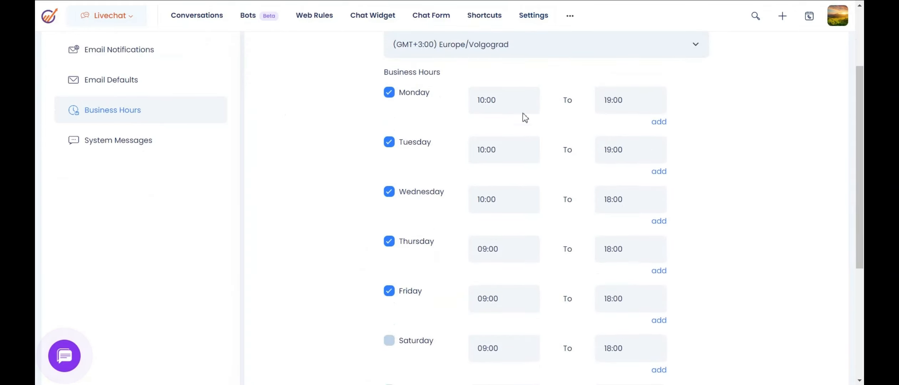
{"action": "left_click", "coordinate": [510, 100]}
{"action": "left_click", "coordinate": [639, 102]}
{"action": "left_click", "coordinate": [708, 101]}
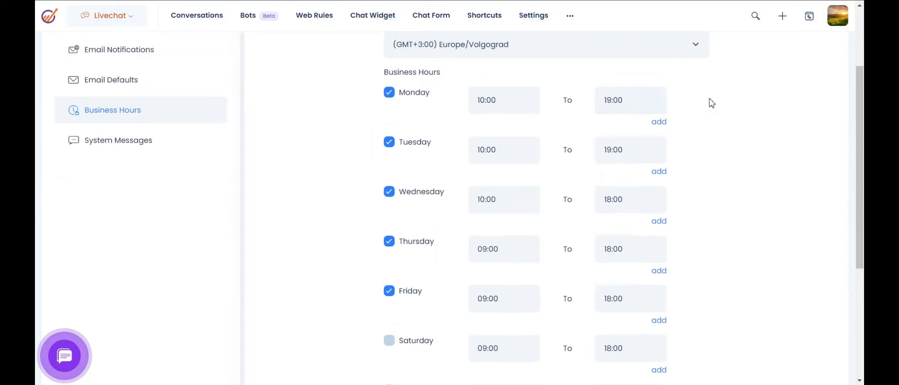
Toggle Disable Chat During Non-business Hours on and off, leaving it off.
{"action": "scroll", "coordinate": [735, 165], "scroll_direction": "down", "scroll_amount": 6}
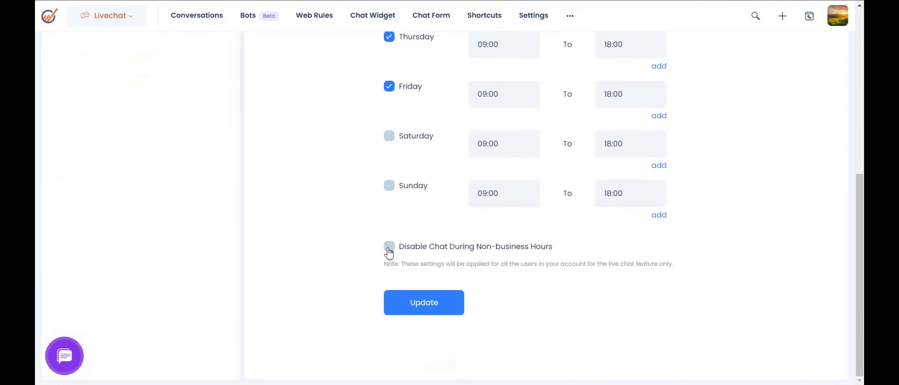
{"action": "left_click", "coordinate": [389, 248]}
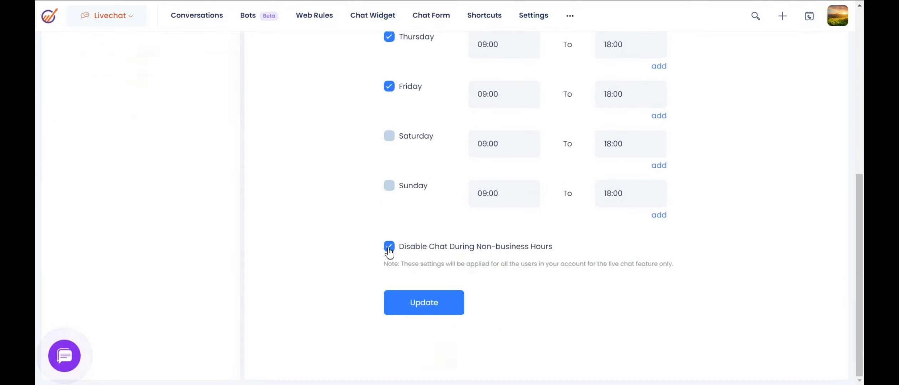
{"action": "left_click", "coordinate": [388, 250]}
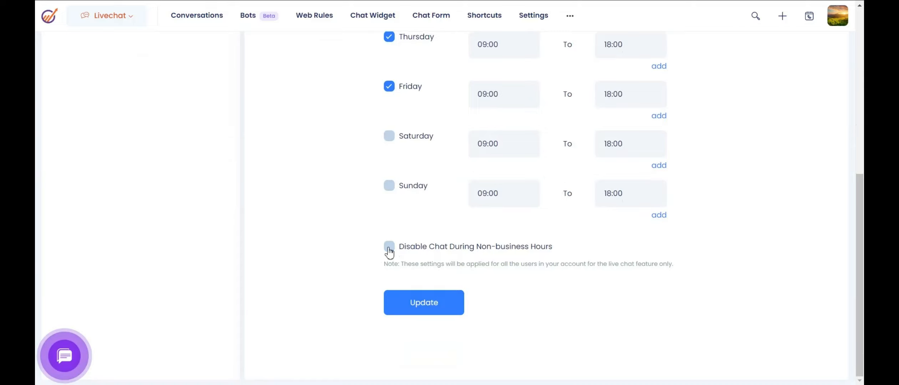
{"action": "left_click", "coordinate": [388, 248]}
{"action": "left_click", "coordinate": [389, 249]}
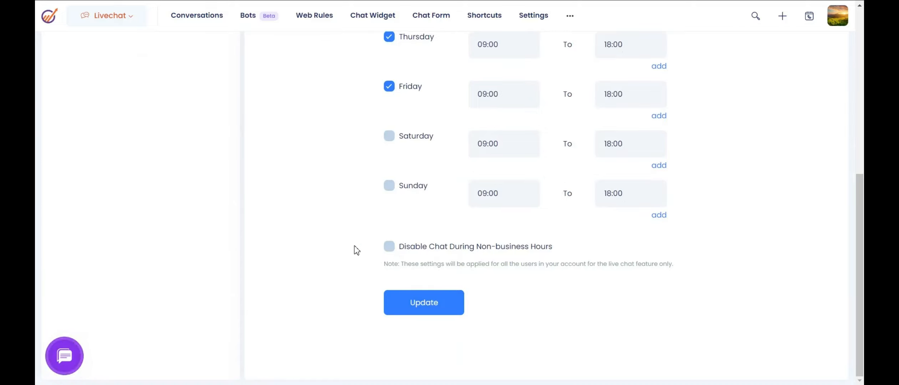
{"action": "scroll", "coordinate": [348, 242], "scroll_direction": "up", "scroll_amount": 6}
{"action": "scroll", "coordinate": [341, 248], "scroll_direction": "up", "scroll_amount": 3}
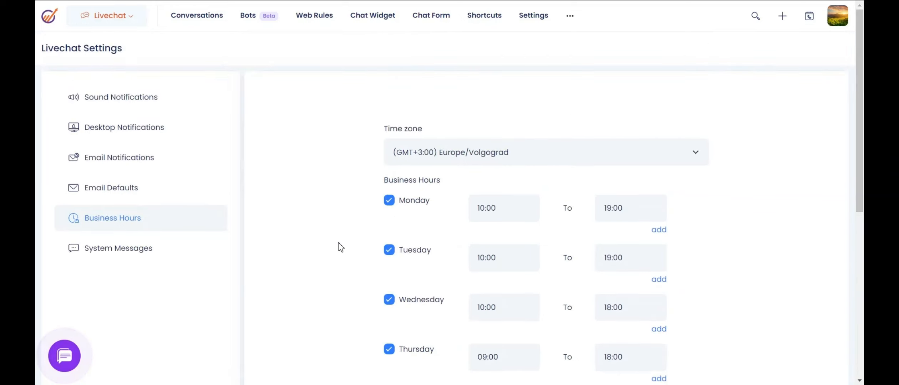